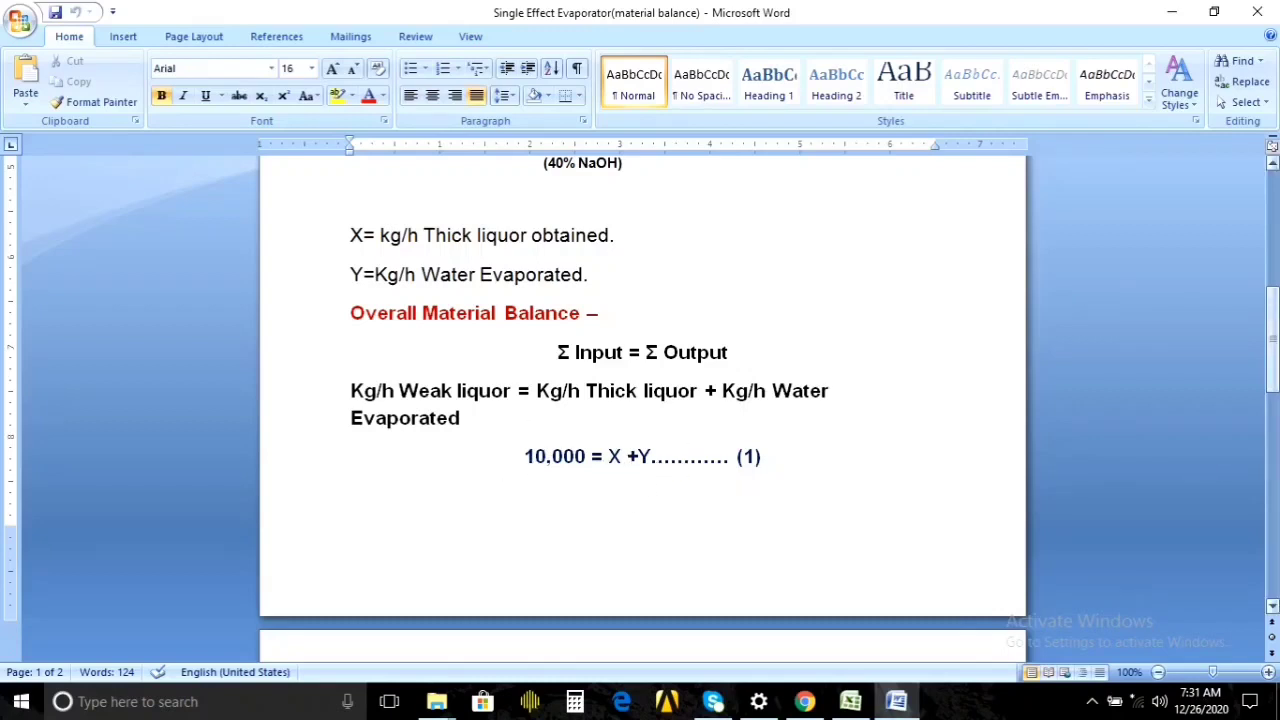
Review the NaOH material balance on page 2 of the evaporator document, then minimise it to show the desktop.
drag(1272, 335, 1272, 427)
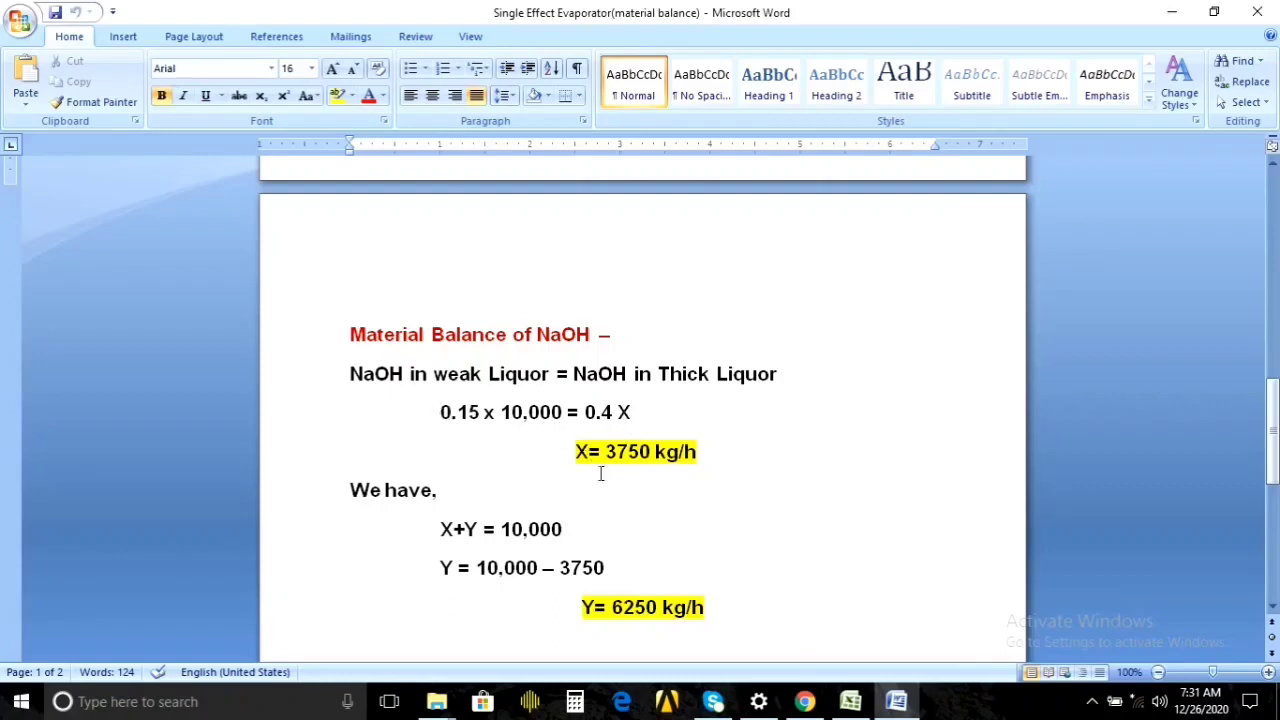
drag(1272, 432, 1272, 442)
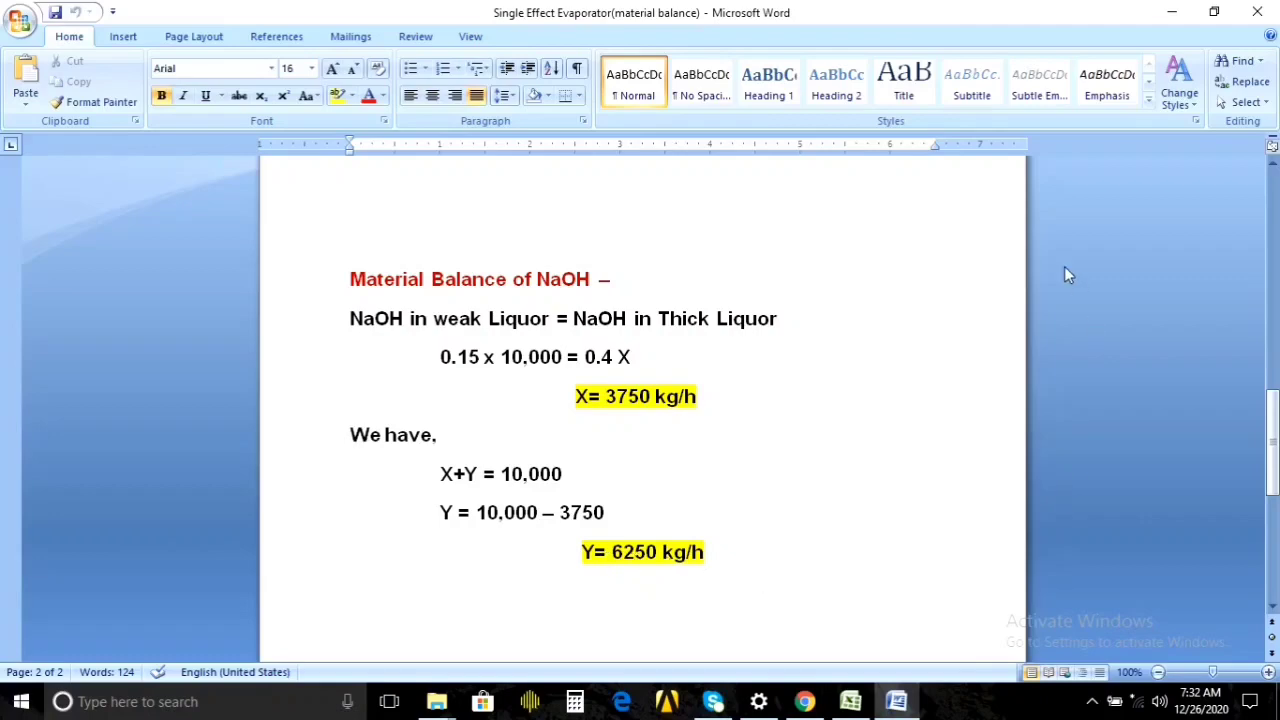
click(1175, 13)
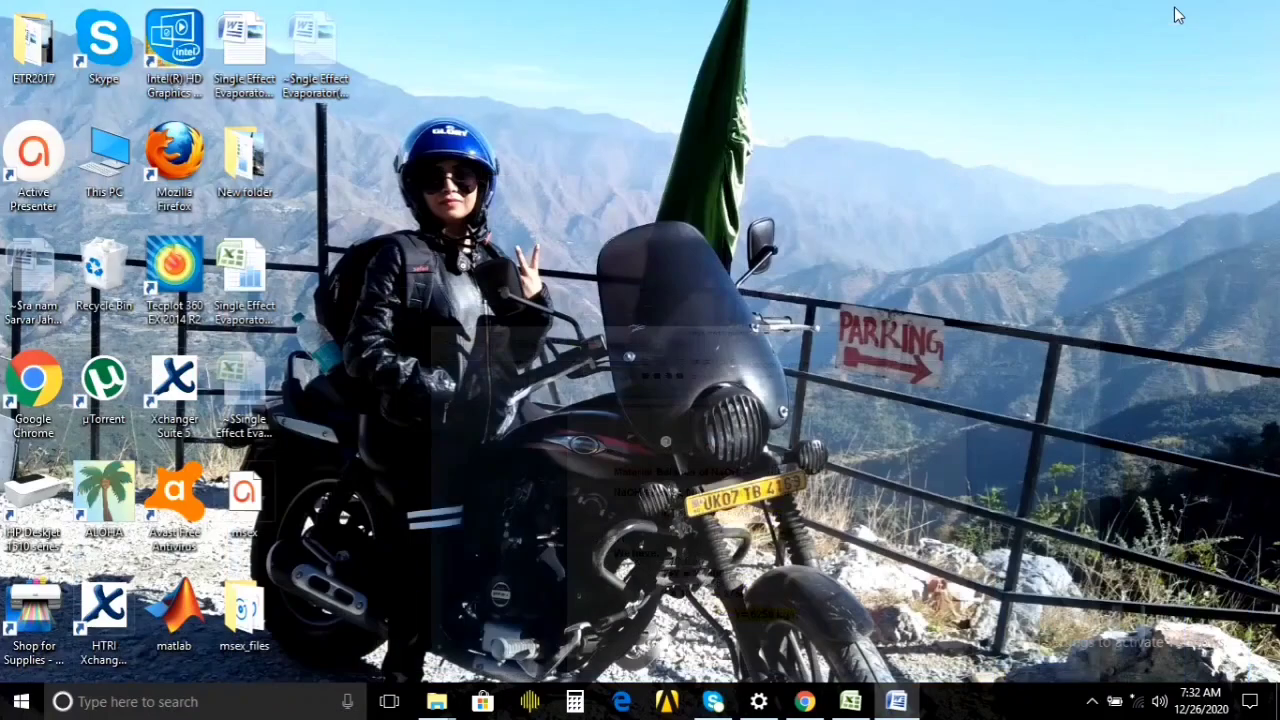
Create a Microsoft Office Excel worksheet on the desktop named "Single Effect Evaporator(Material Balance)".
right_click(696, 296)
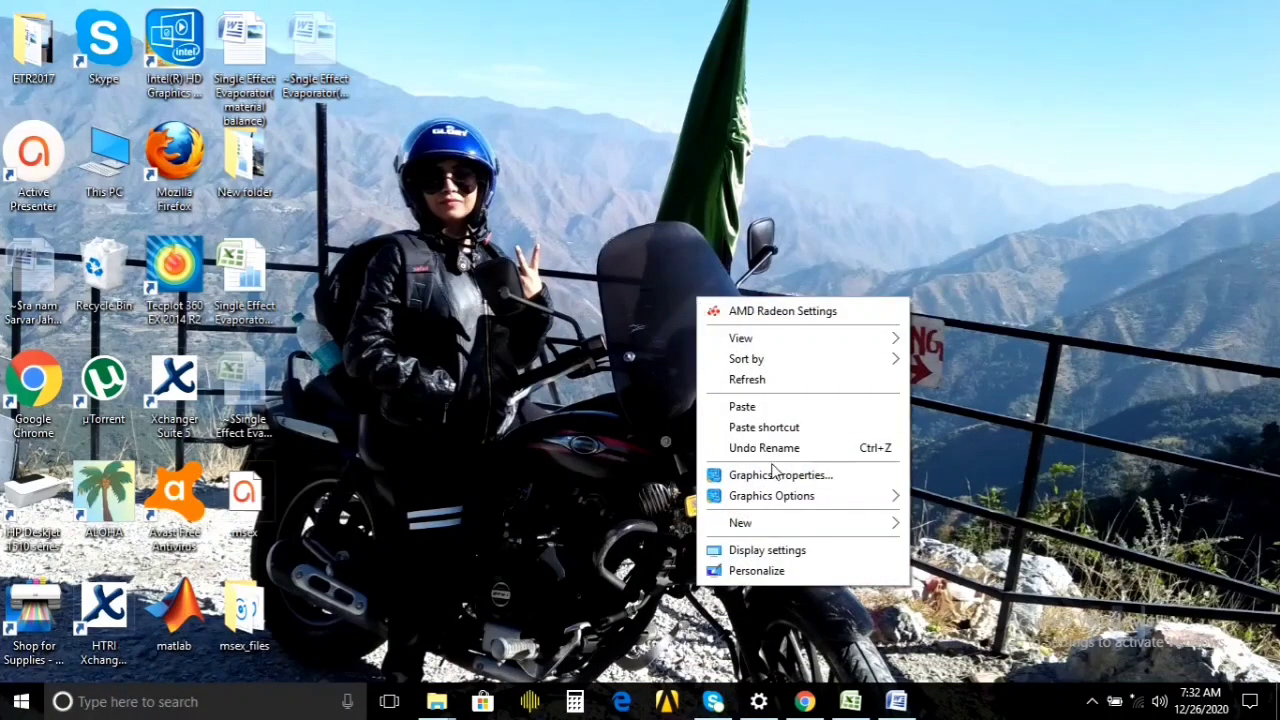
mouse_move(768, 534)
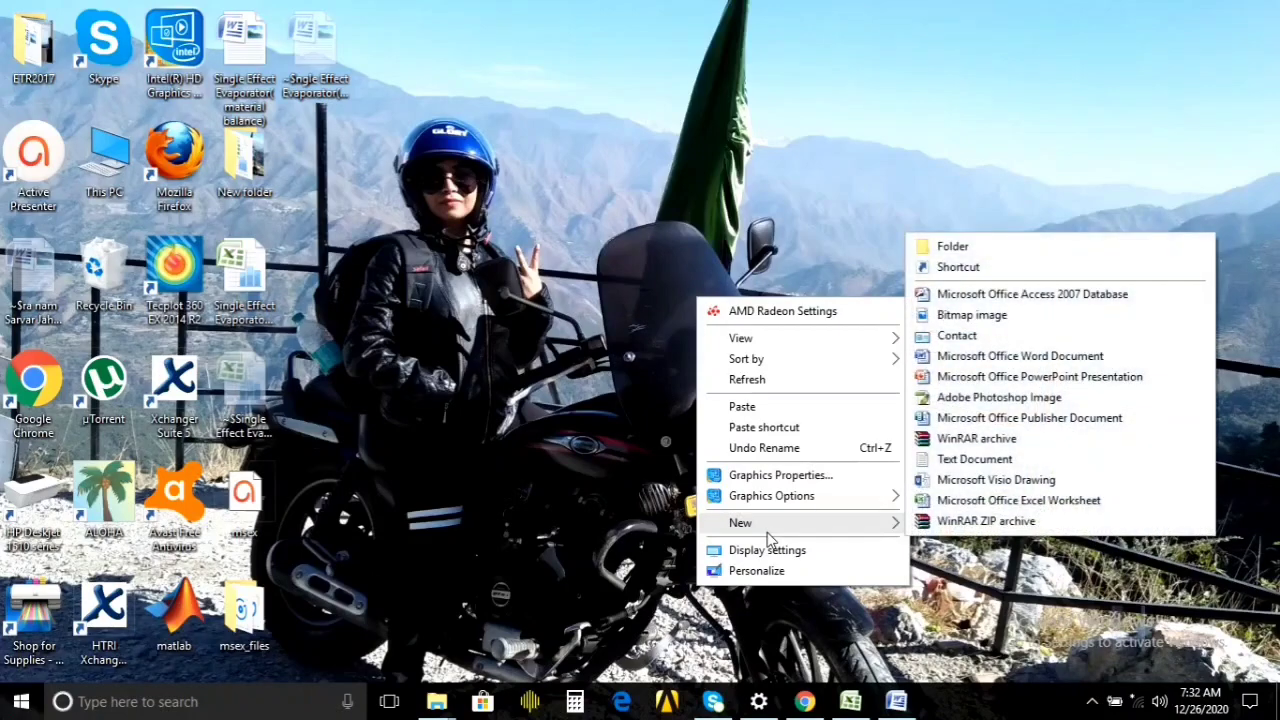
click(965, 500)
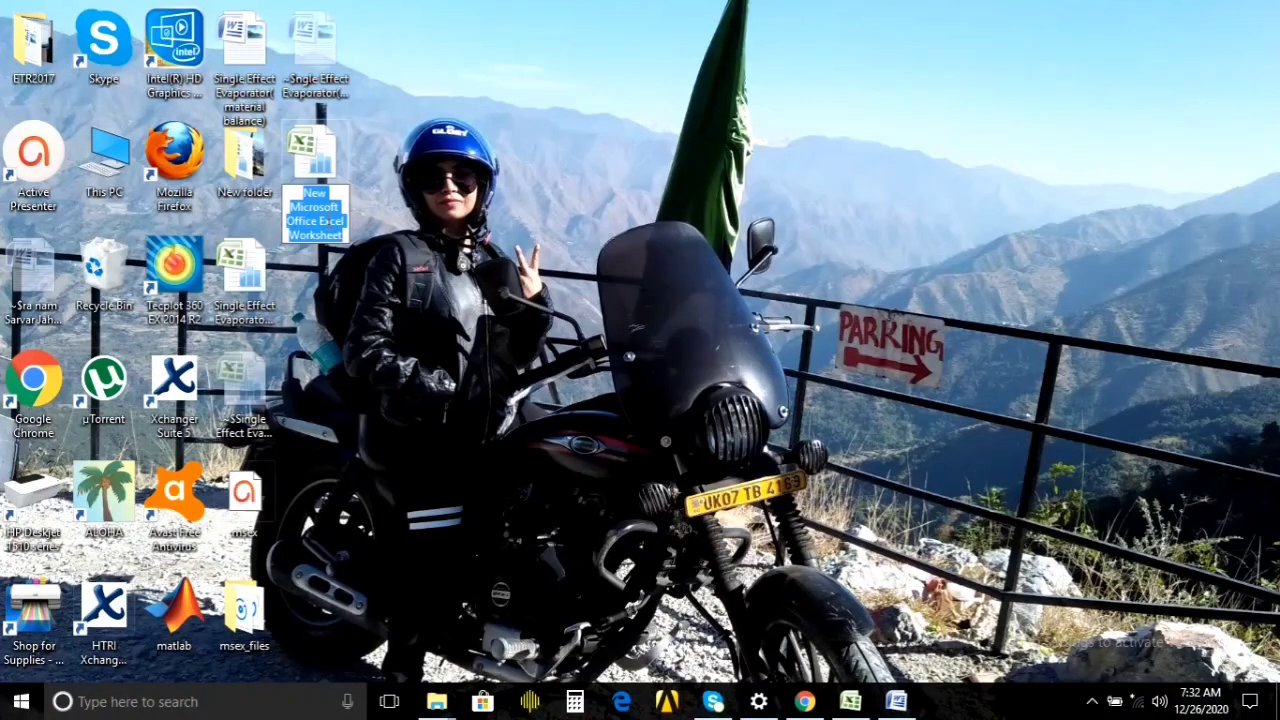
text(Sin)
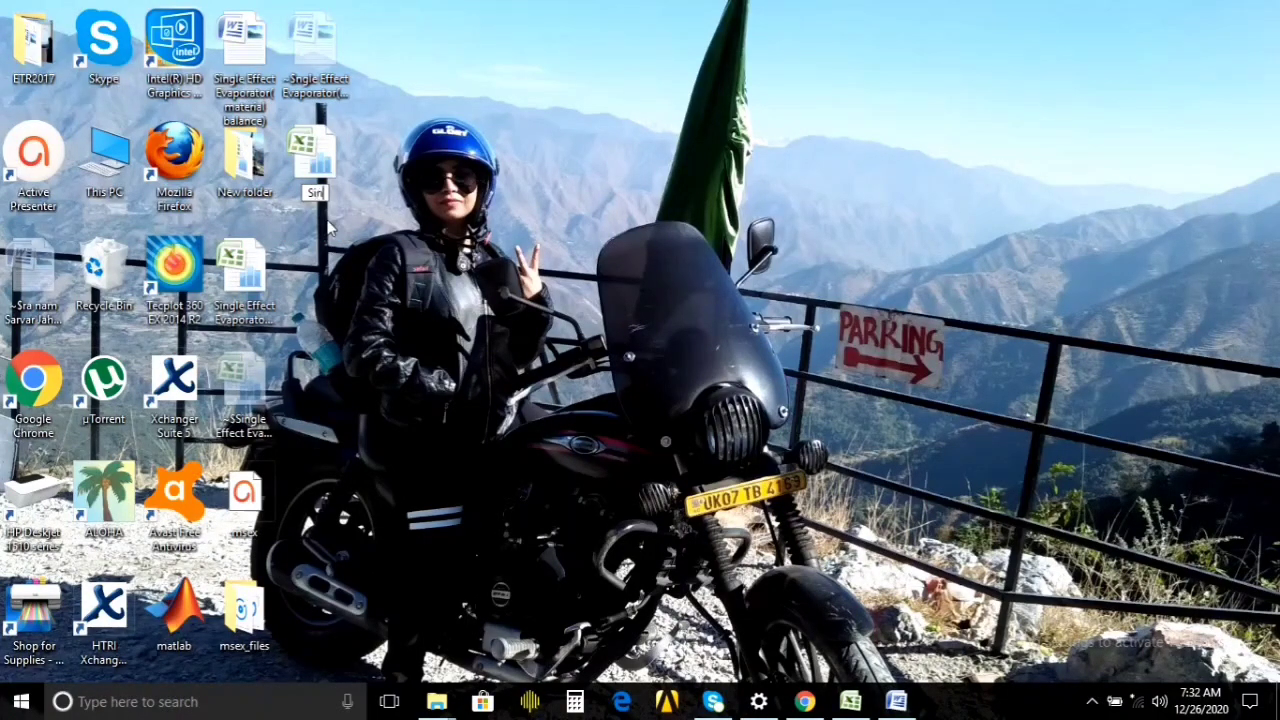
text(gle Effect E)
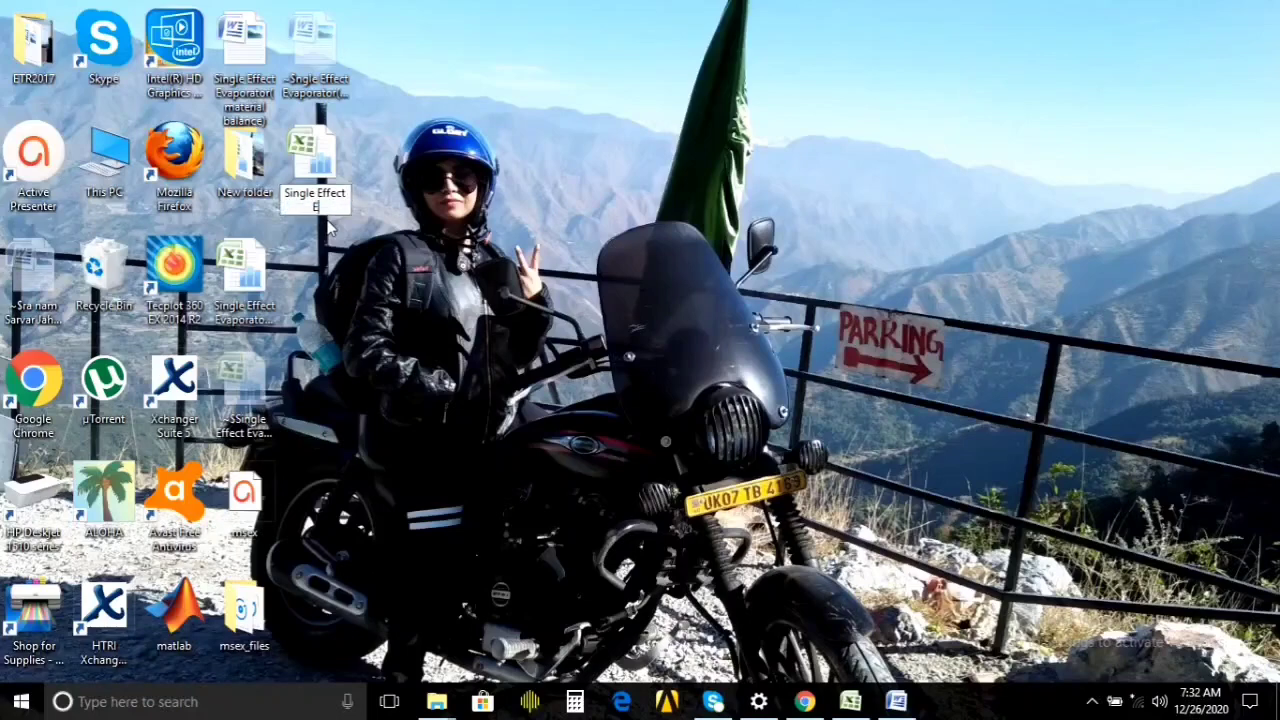
text(vaporator (Mater)
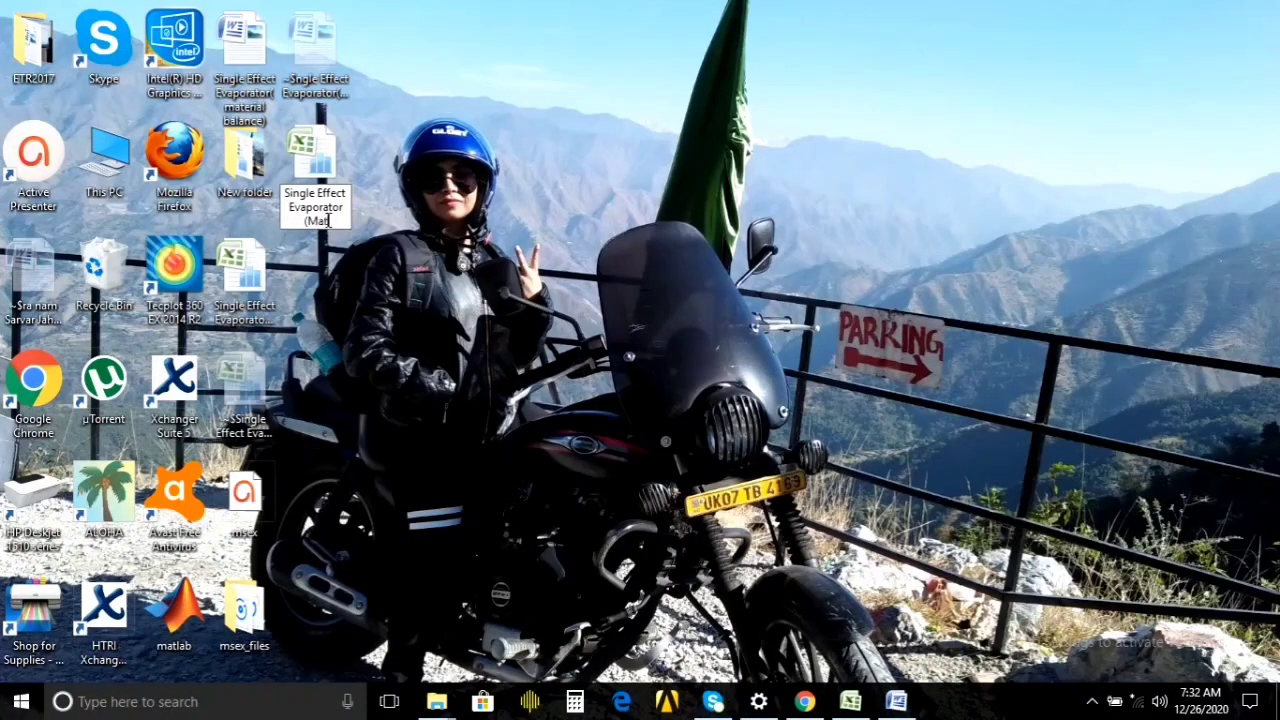
text(ial Balance)
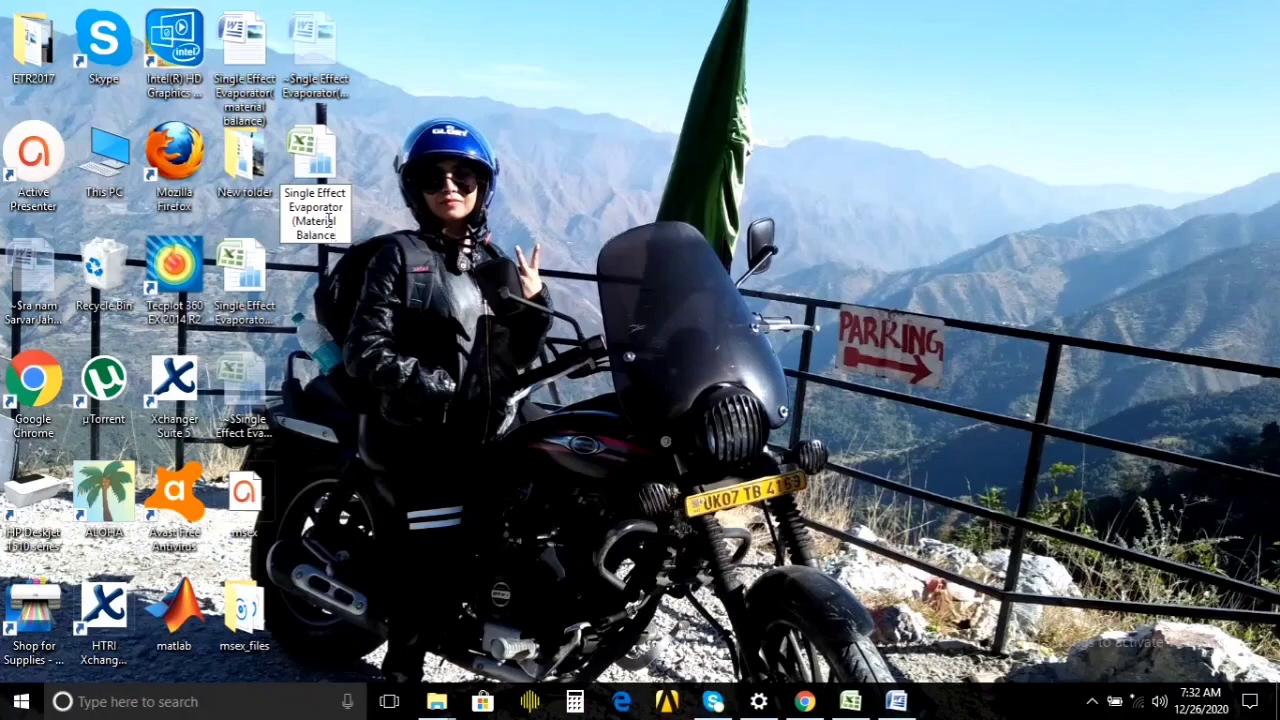
text())
key(Return)
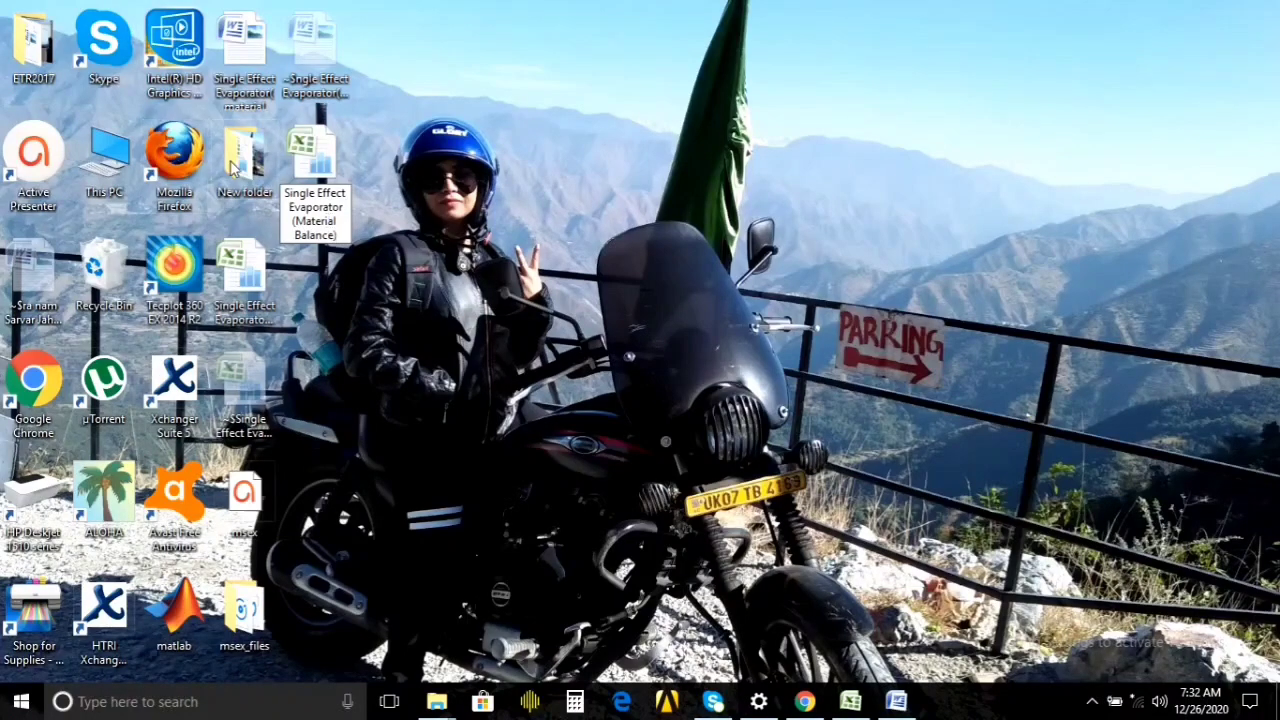
Open the new evaporator workbook in Excel and enter "Material Energy Balance For Single Effect Evaporator" in cell G2.
double_click(328, 172)
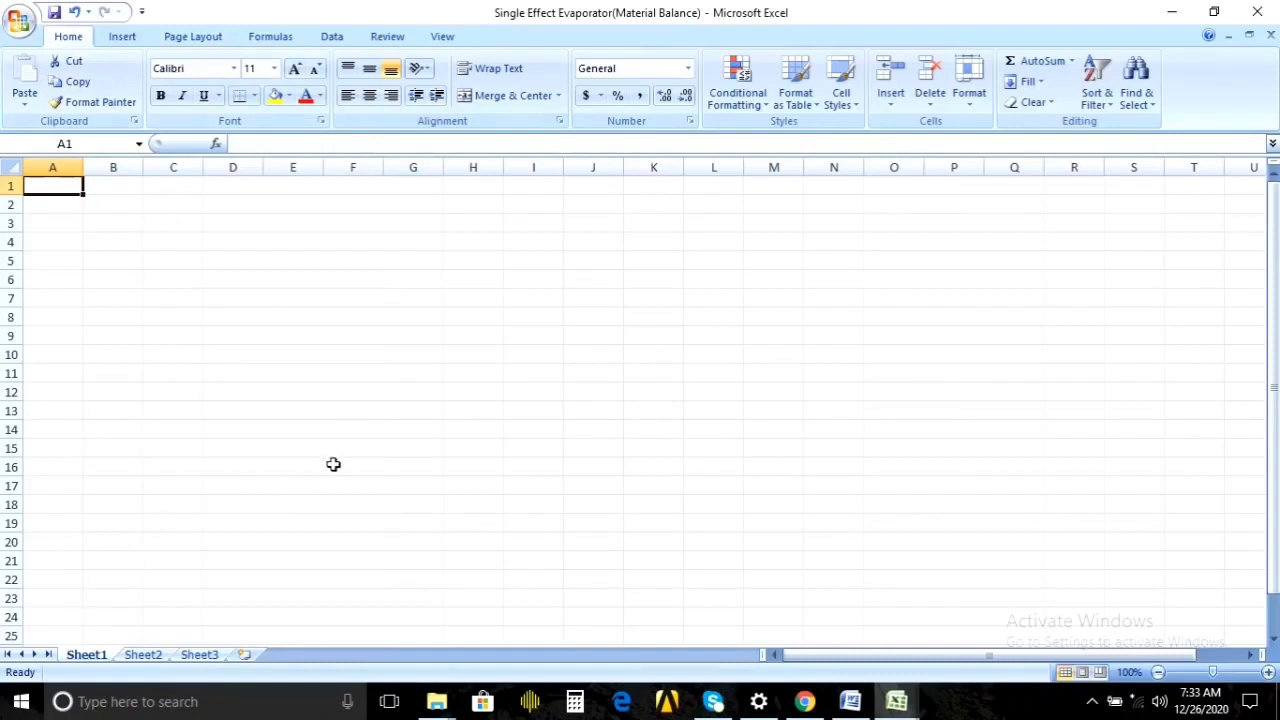
click(403, 205)
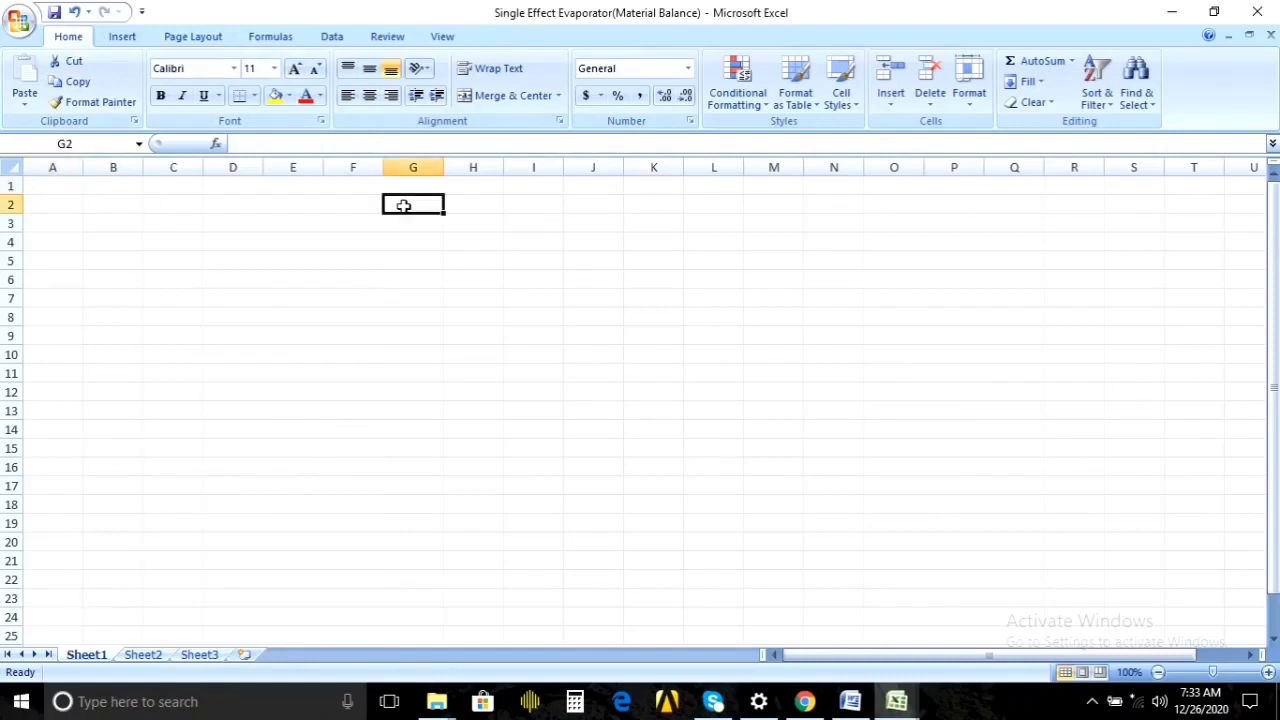
text(M)
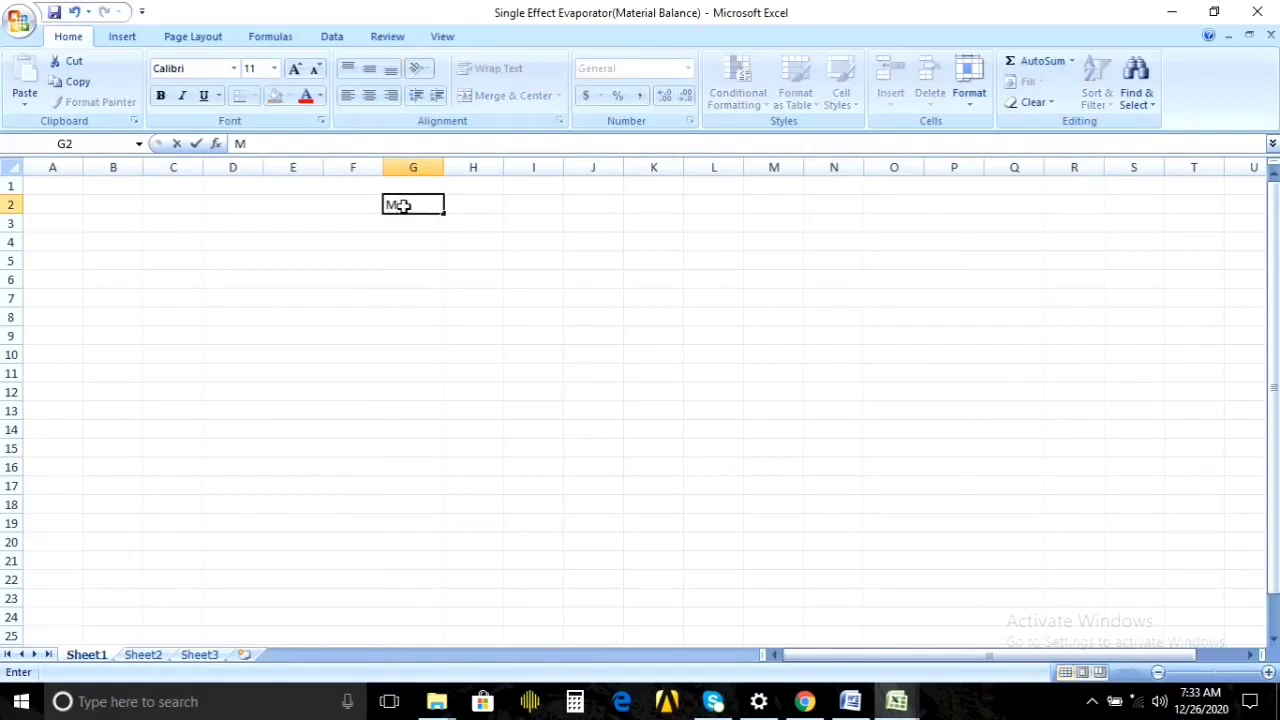
text(aterial E)
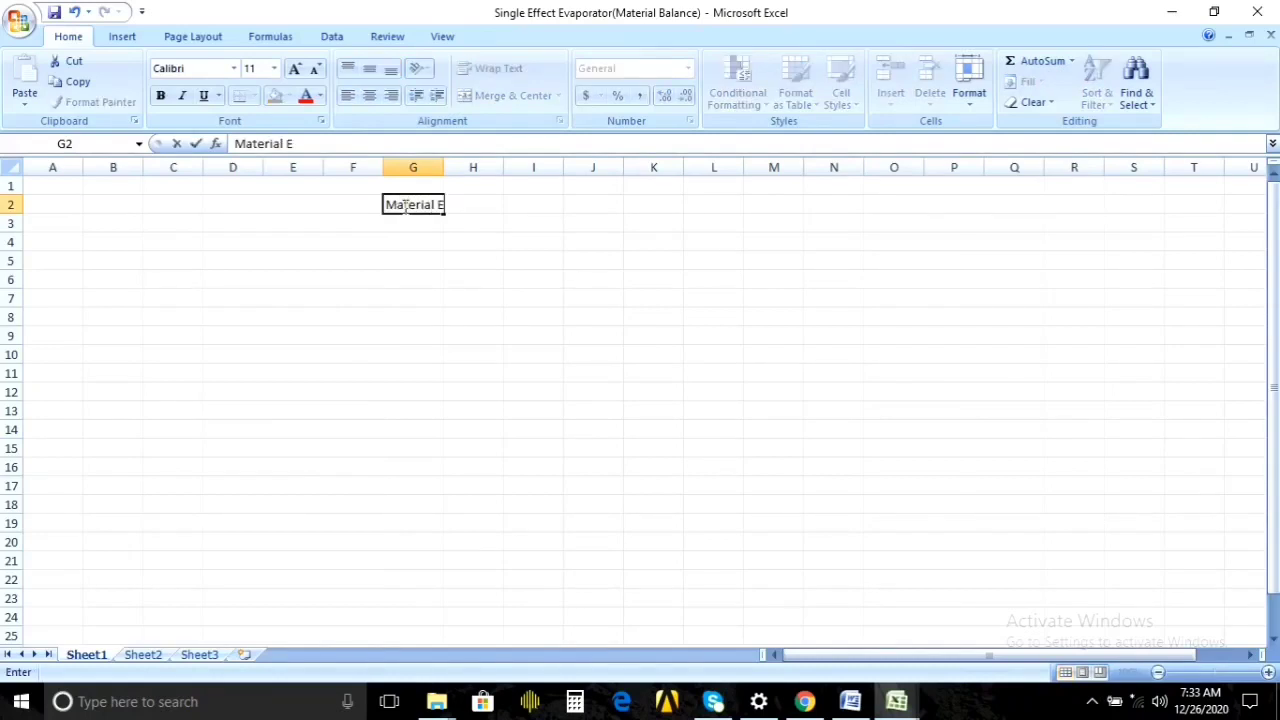
text(nergy Balance)
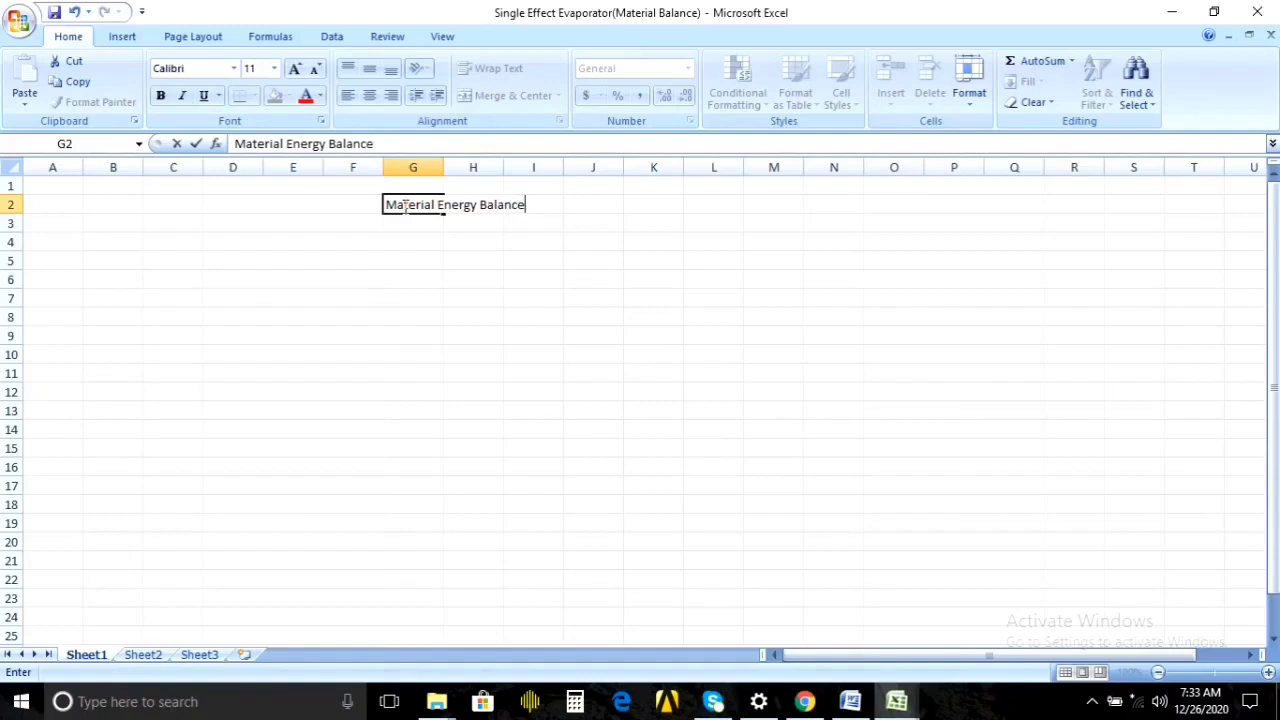
text( For Single Effec)
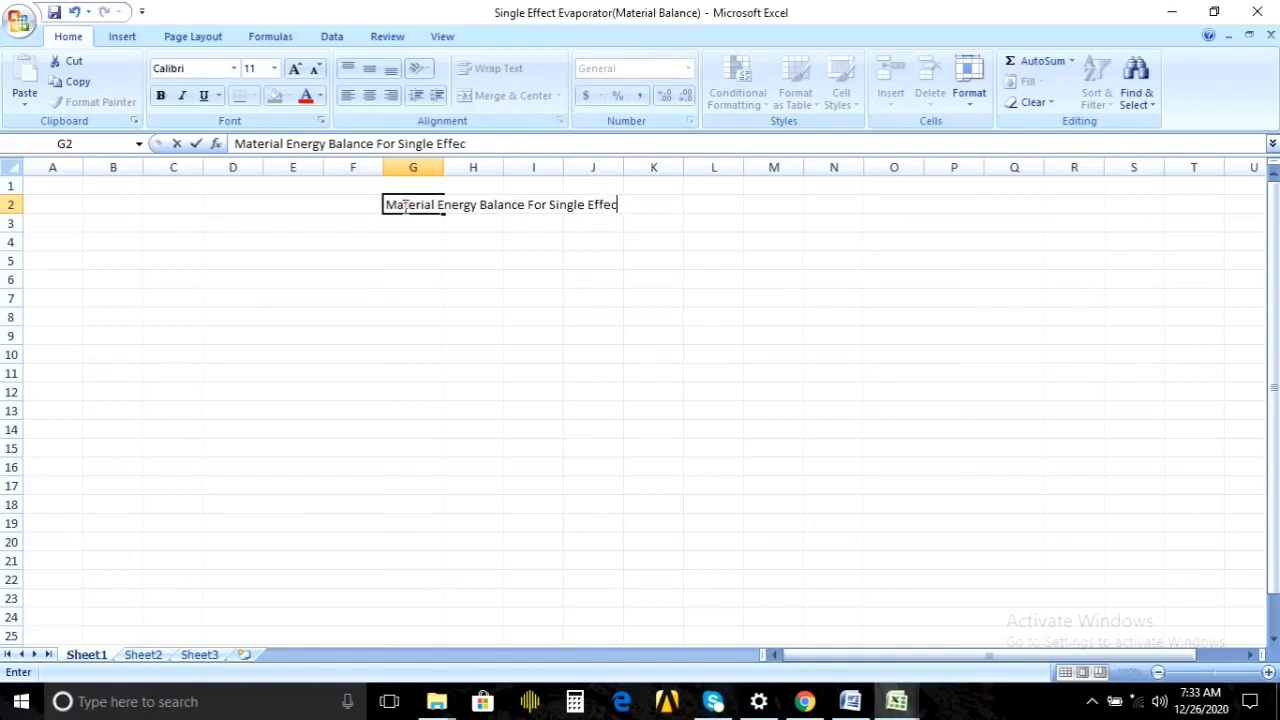
text(t Evaporator)
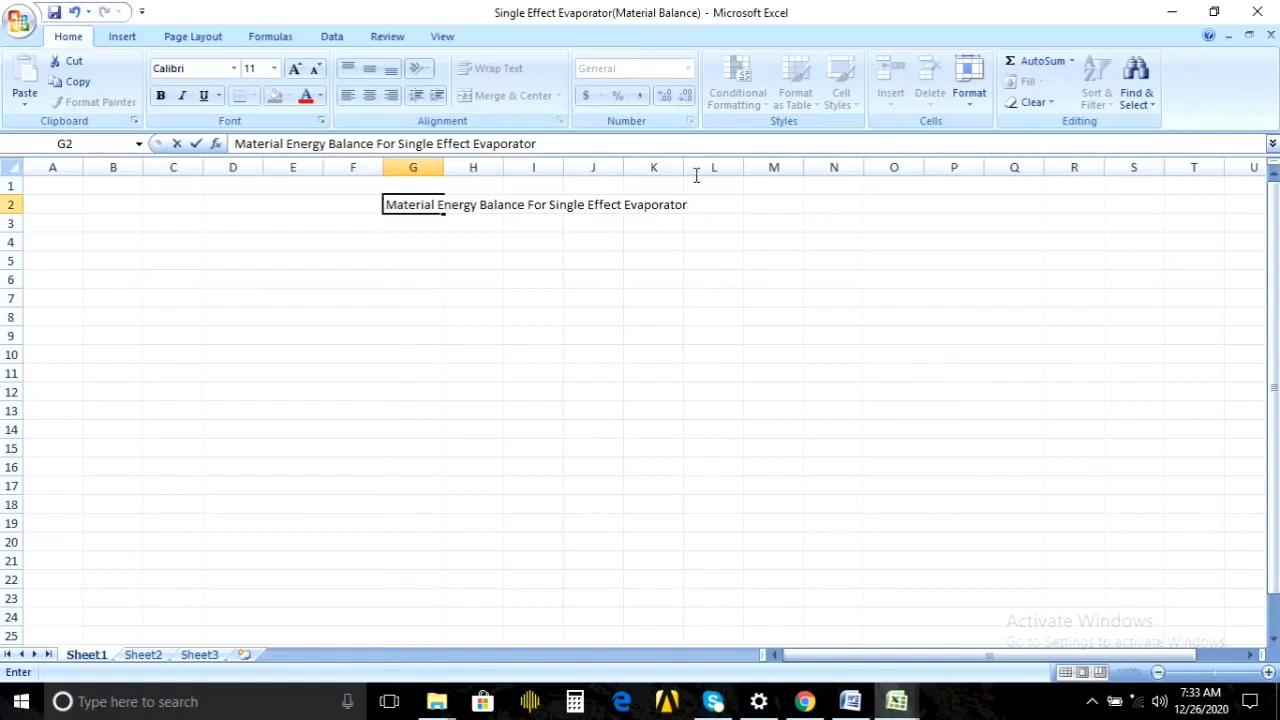
Format the title text in G2 as Arial 16, red, bold and underlined.
key(shift+Home)
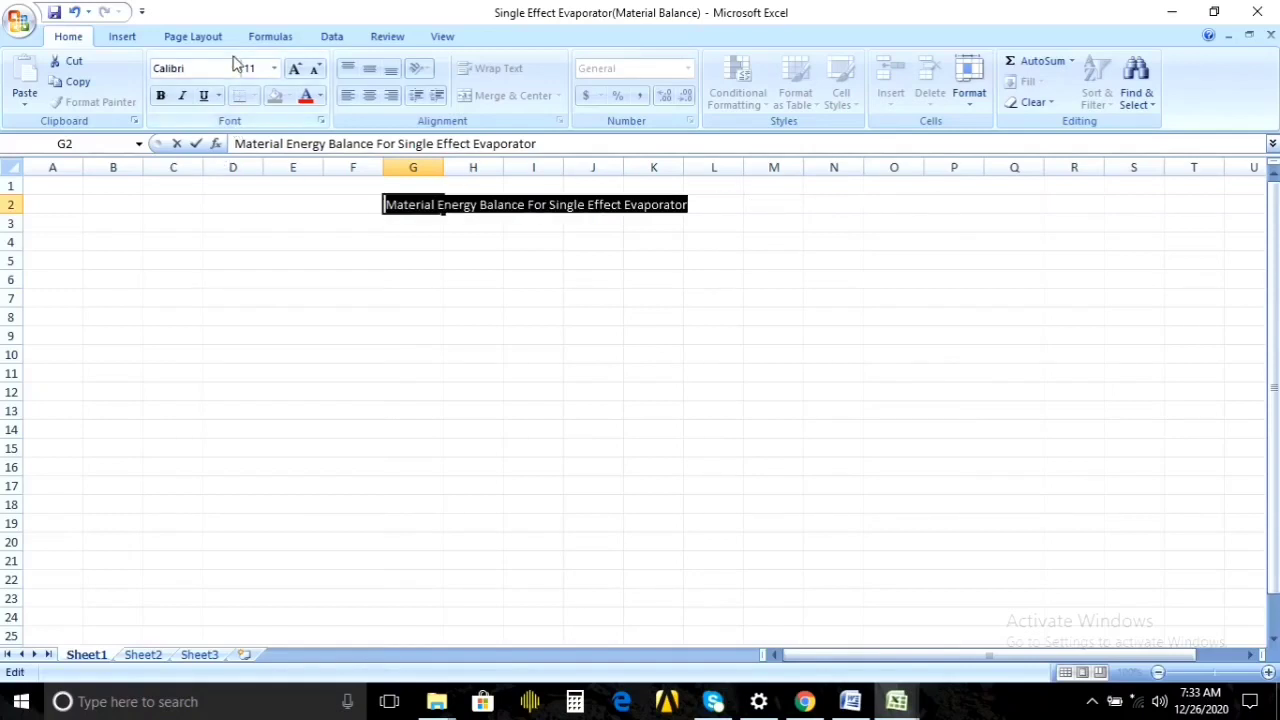
click(235, 69)
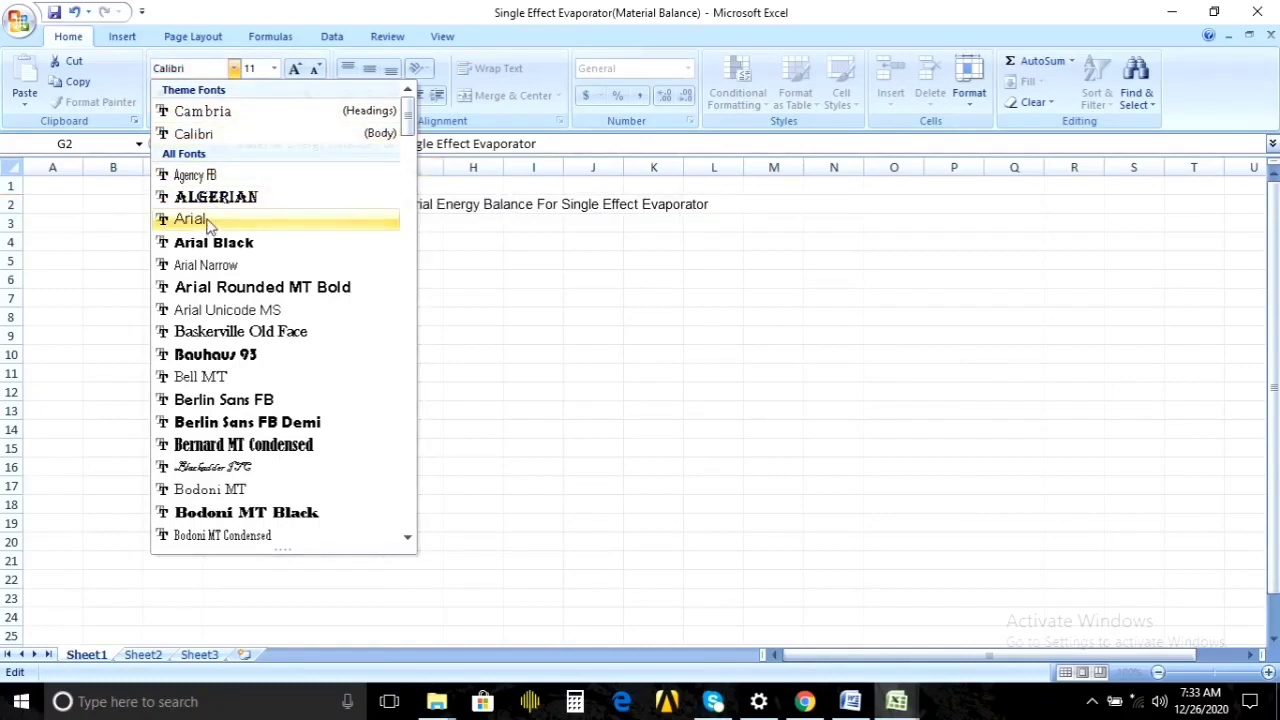
click(207, 222)
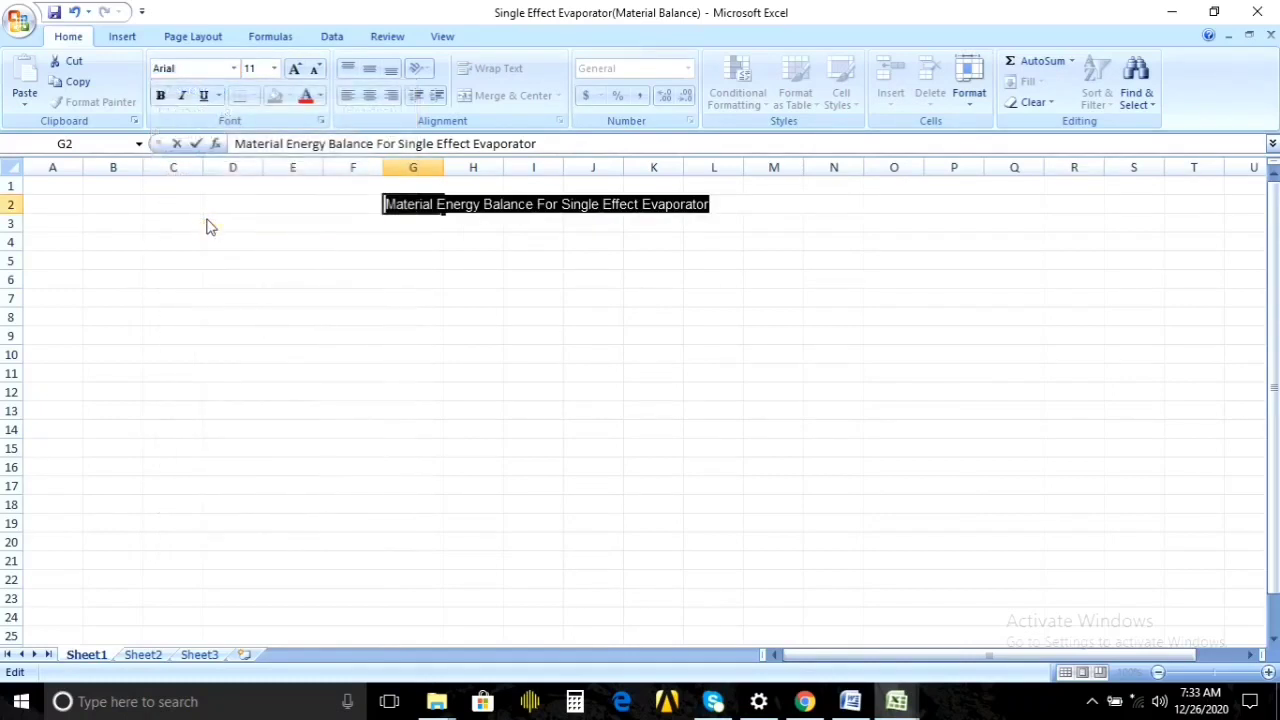
click(274, 69)
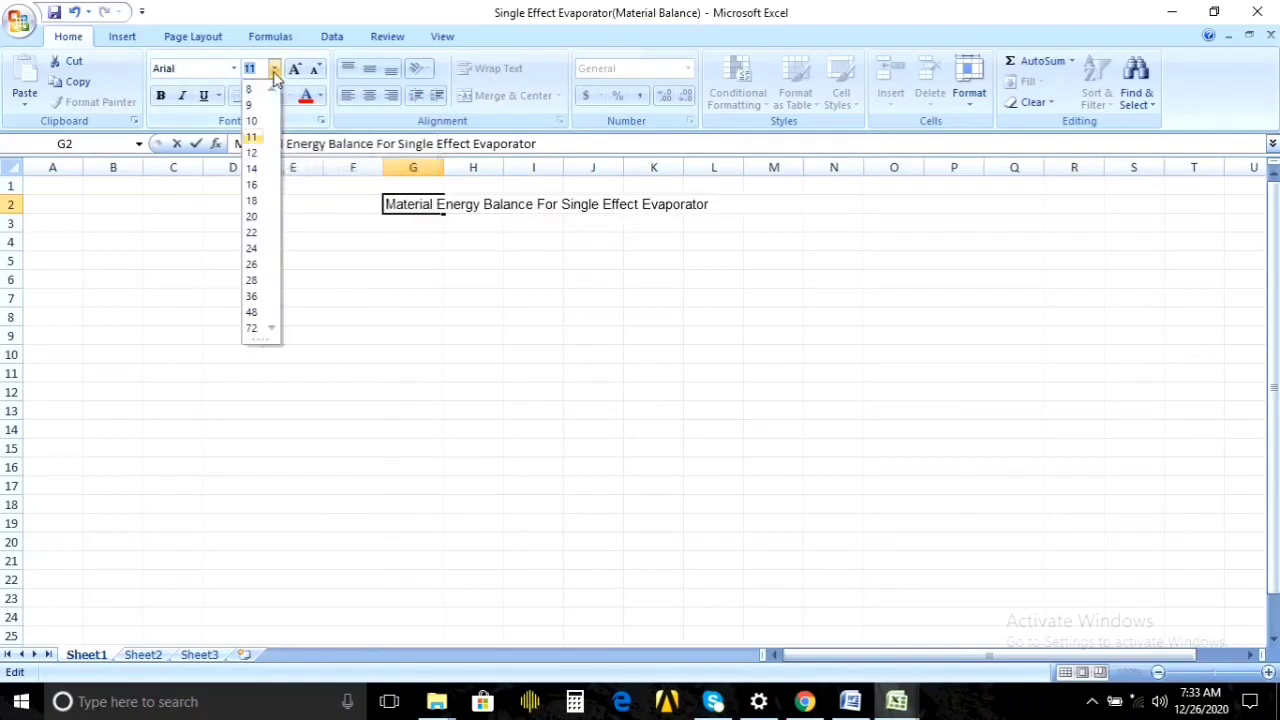
click(256, 188)
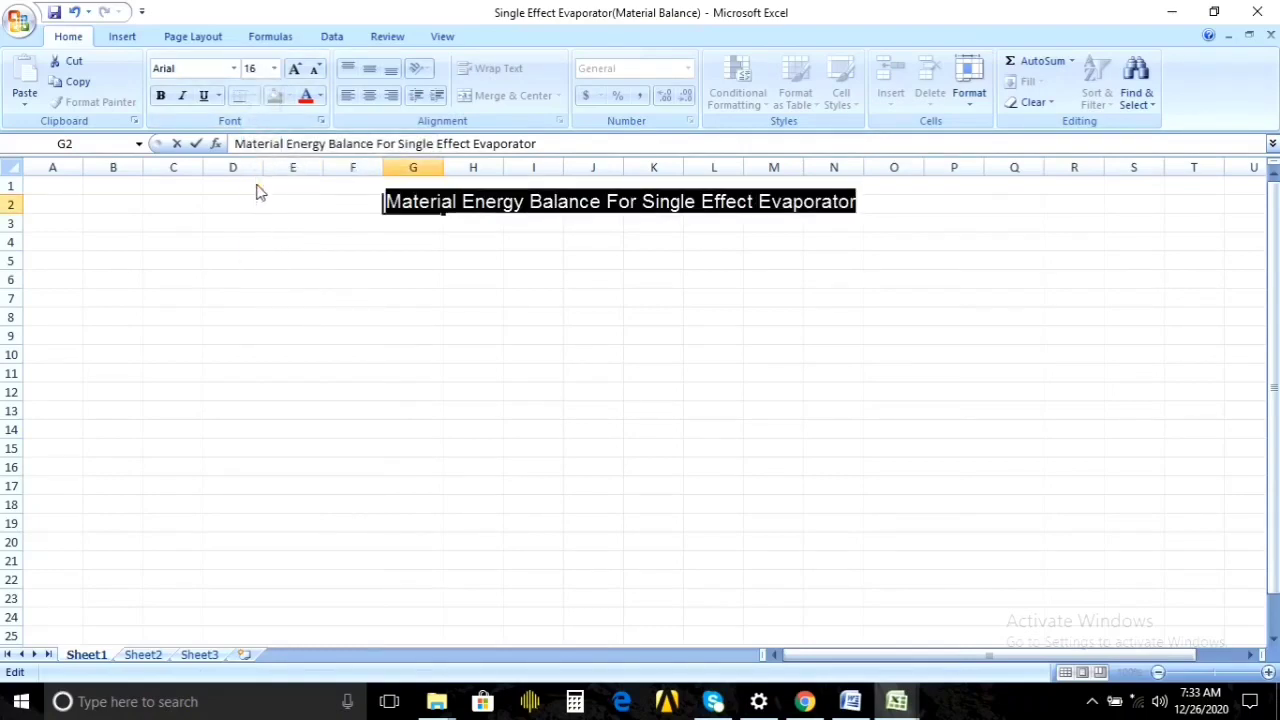
click(306, 98)
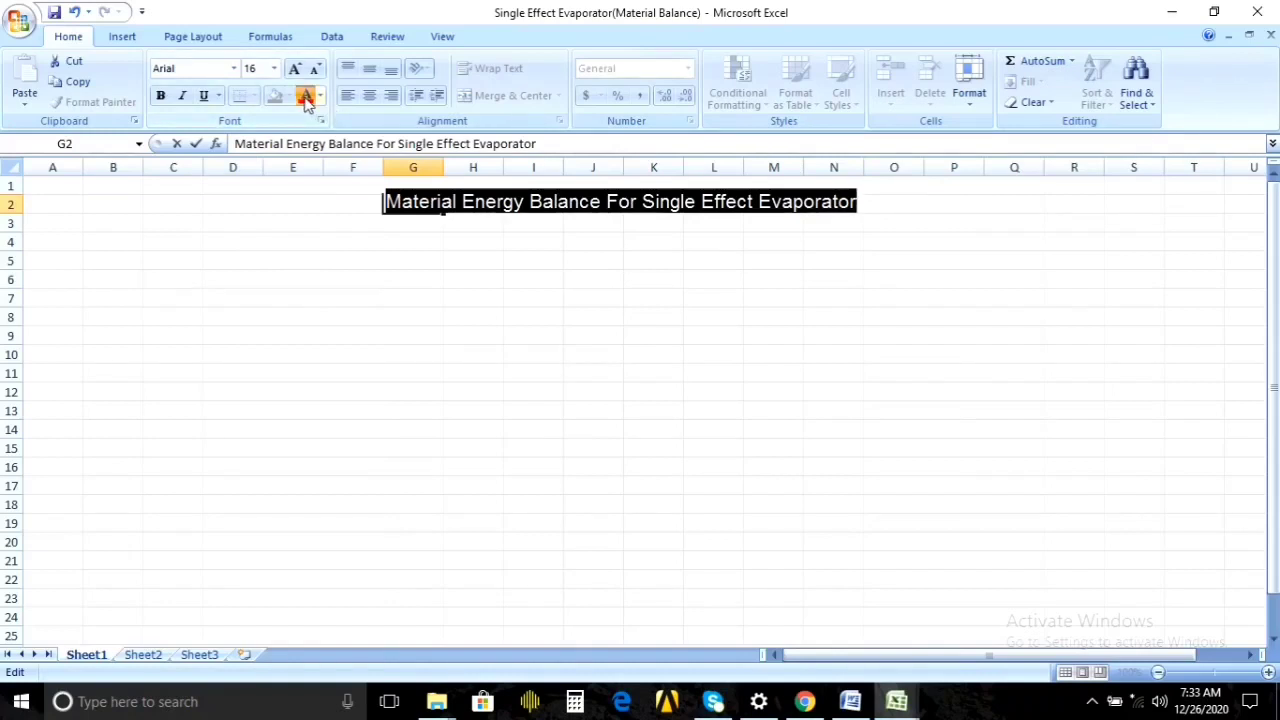
click(160, 96)
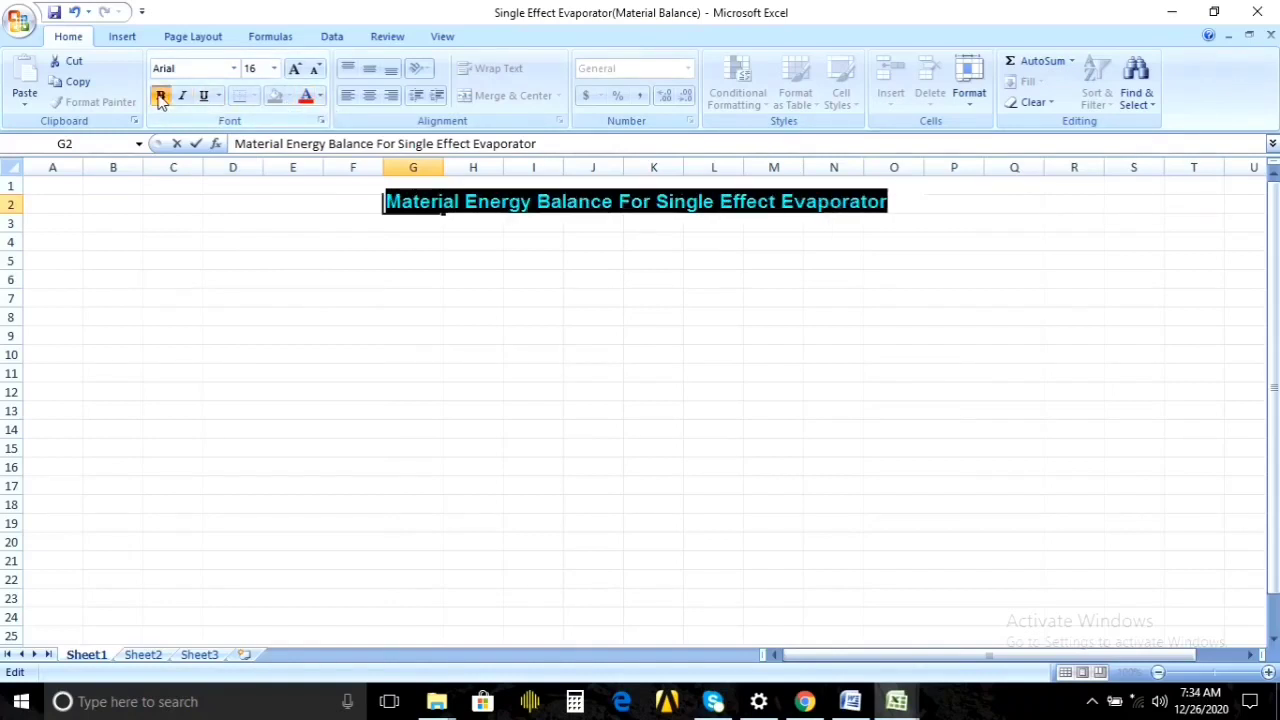
click(203, 96)
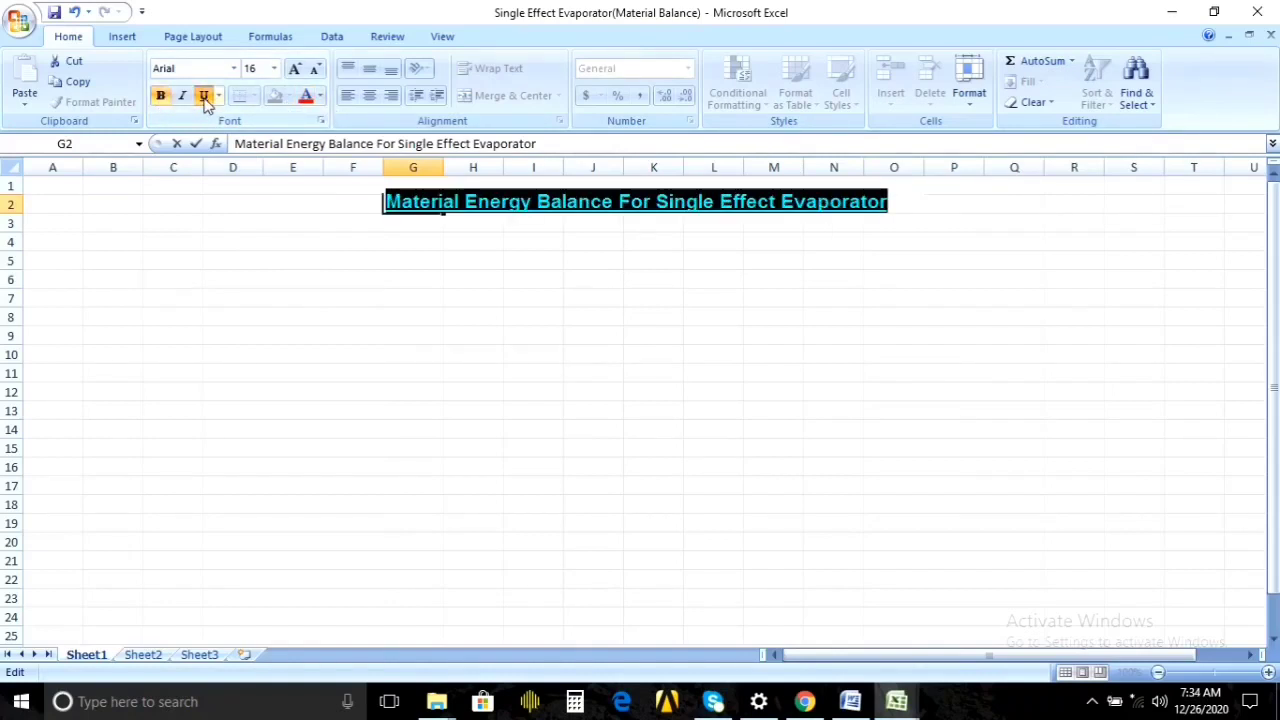
click(268, 324)
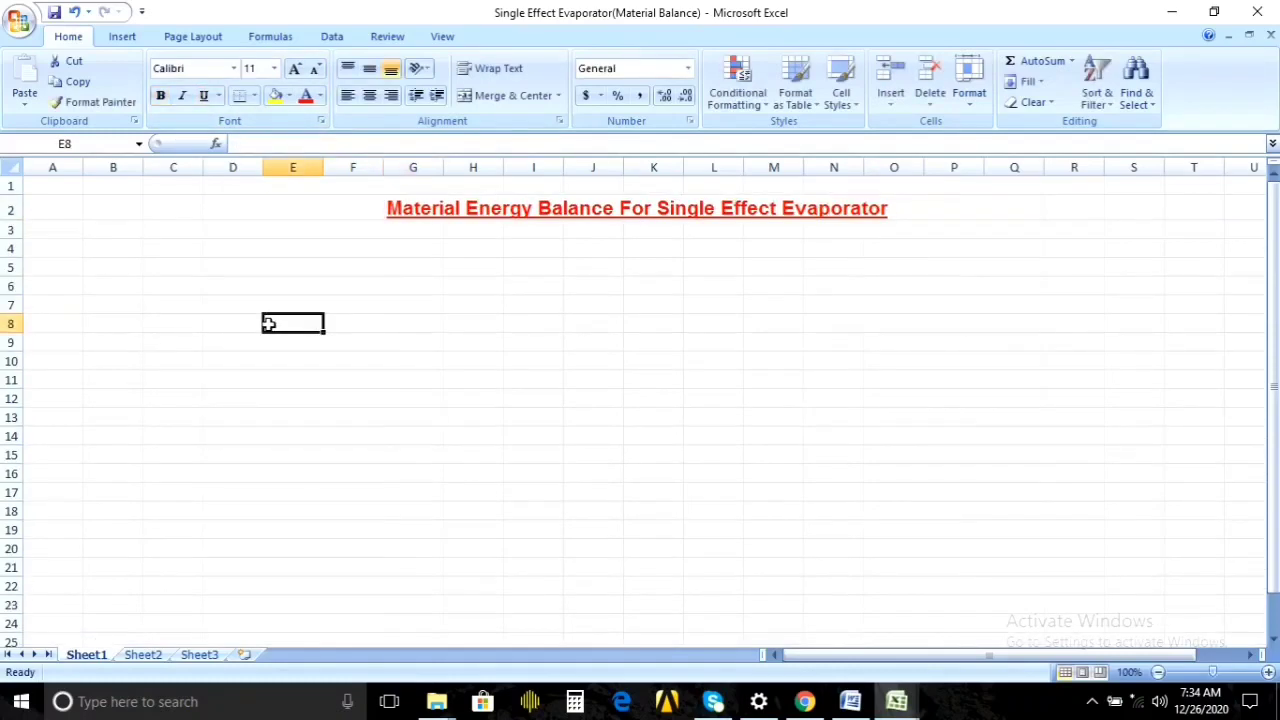
Draw an upright rectangle about 1.18" wide and 2.05" high below the title, spanning columns H to I and rows 7 to 16.
click(123, 40)
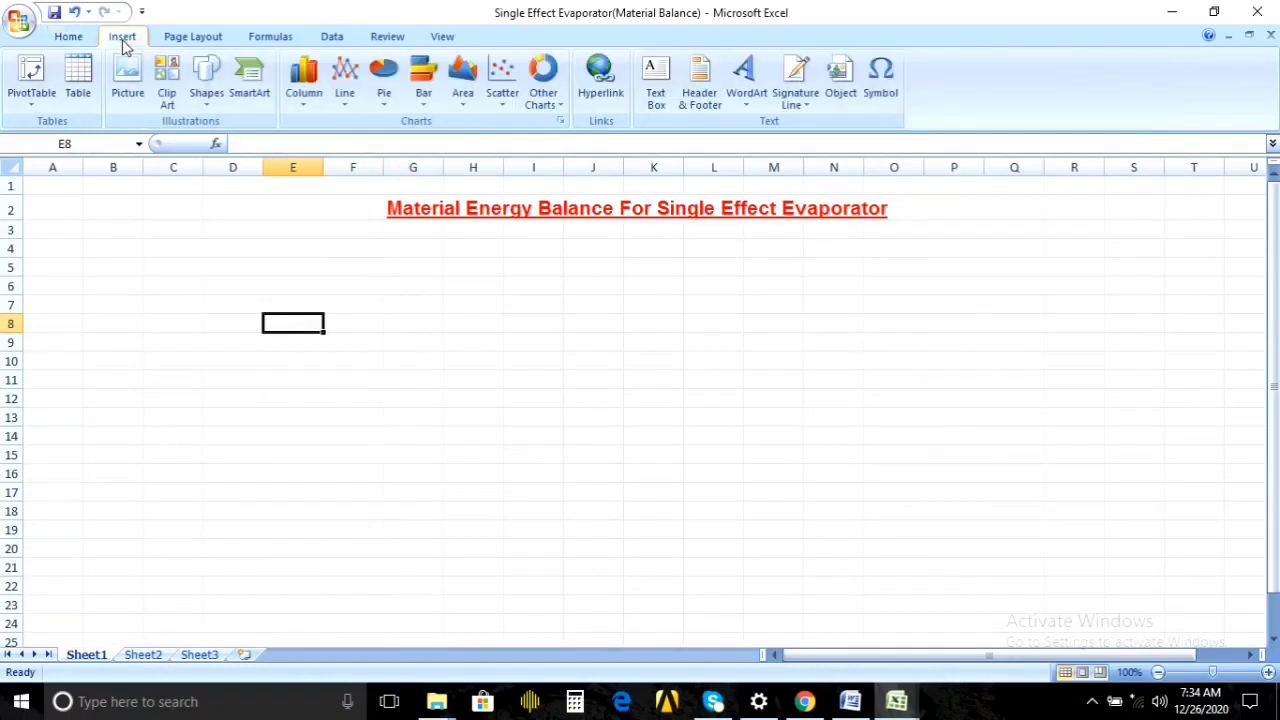
click(207, 90)
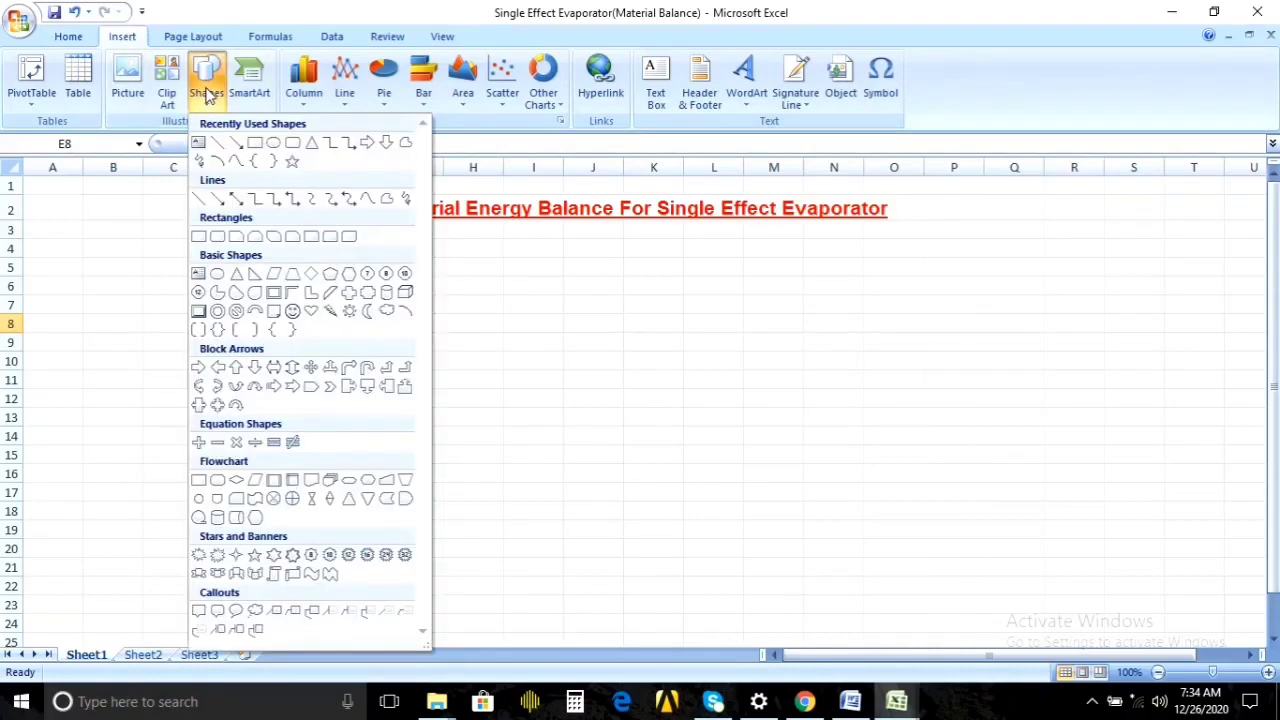
click(257, 146)
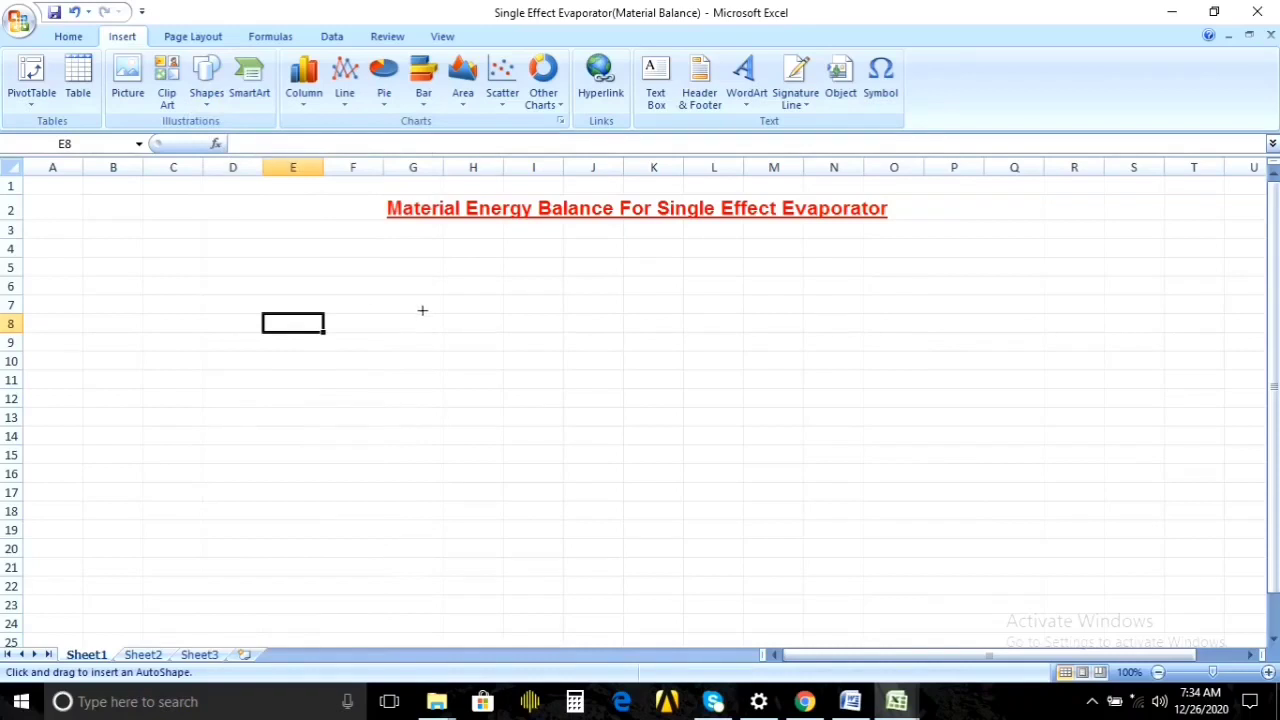
mouse_move(455, 295)
mouse_down()
mouse_move(469, 366)
mouse_move(532, 498)
mouse_move(563, 480)
mouse_up()
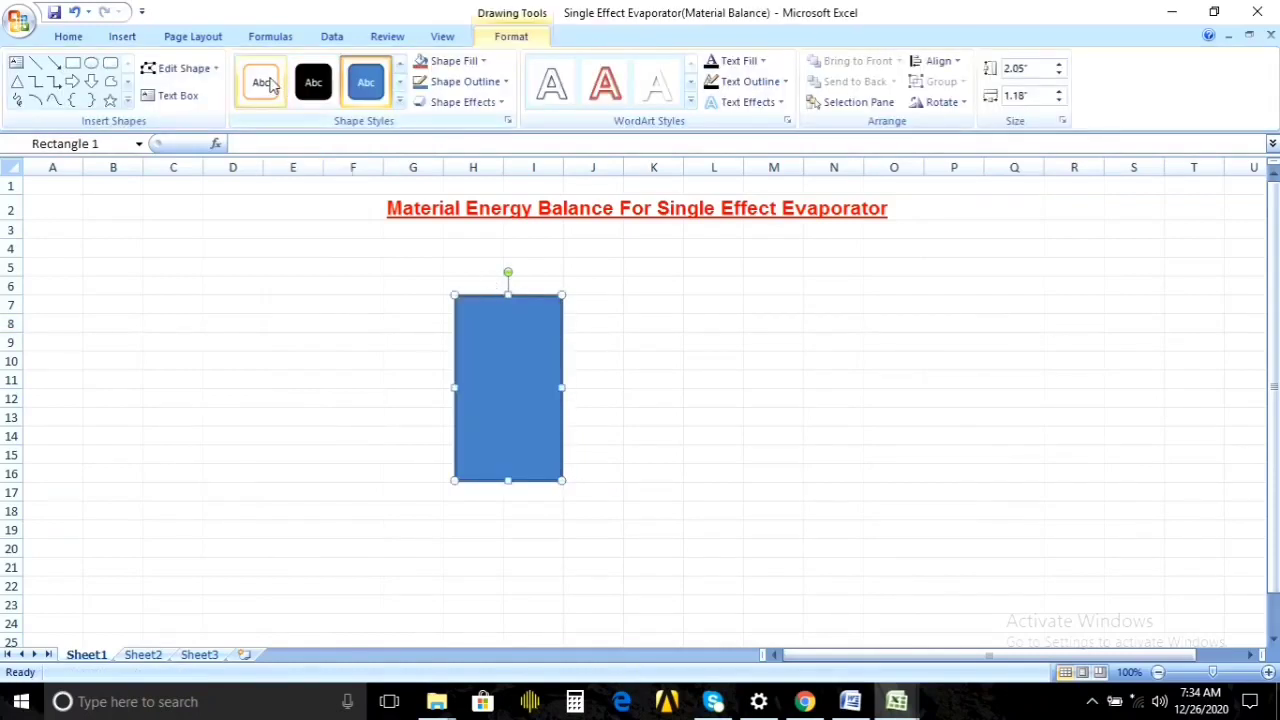
Style the rectangle with the white-filled shape style and give it a black outline of 4½ pt weight.
click(267, 85)
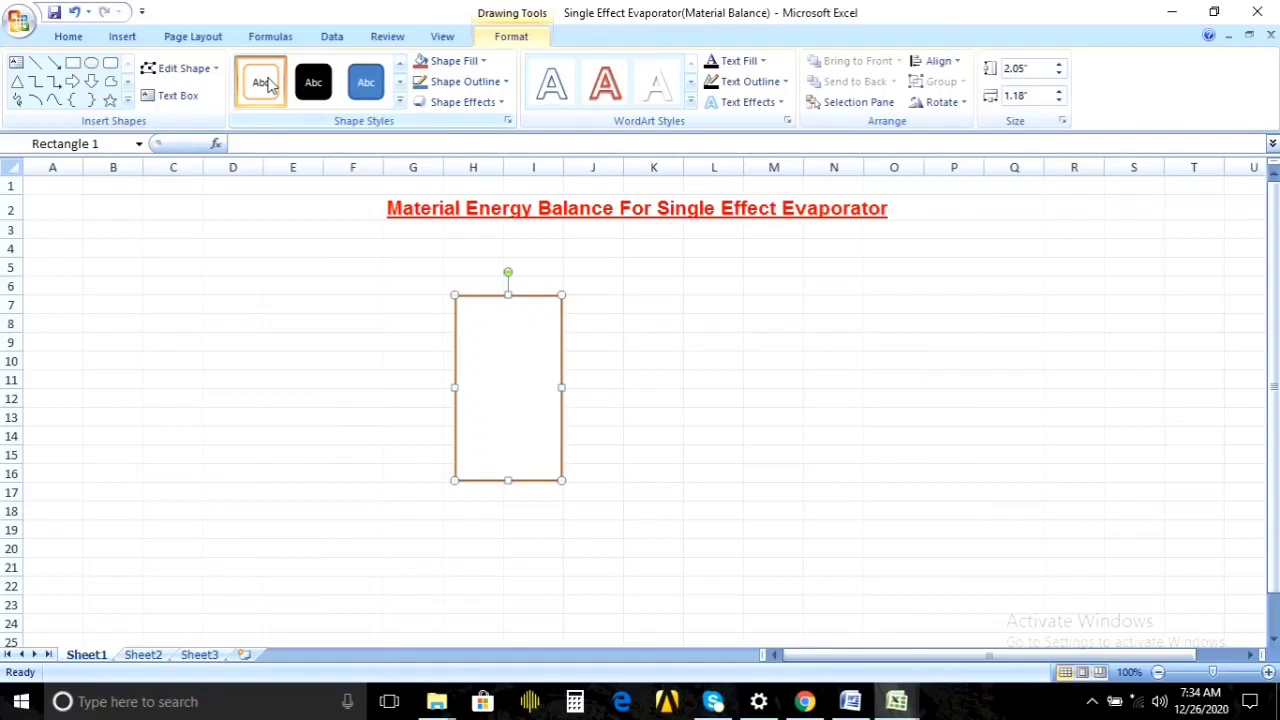
click(503, 86)
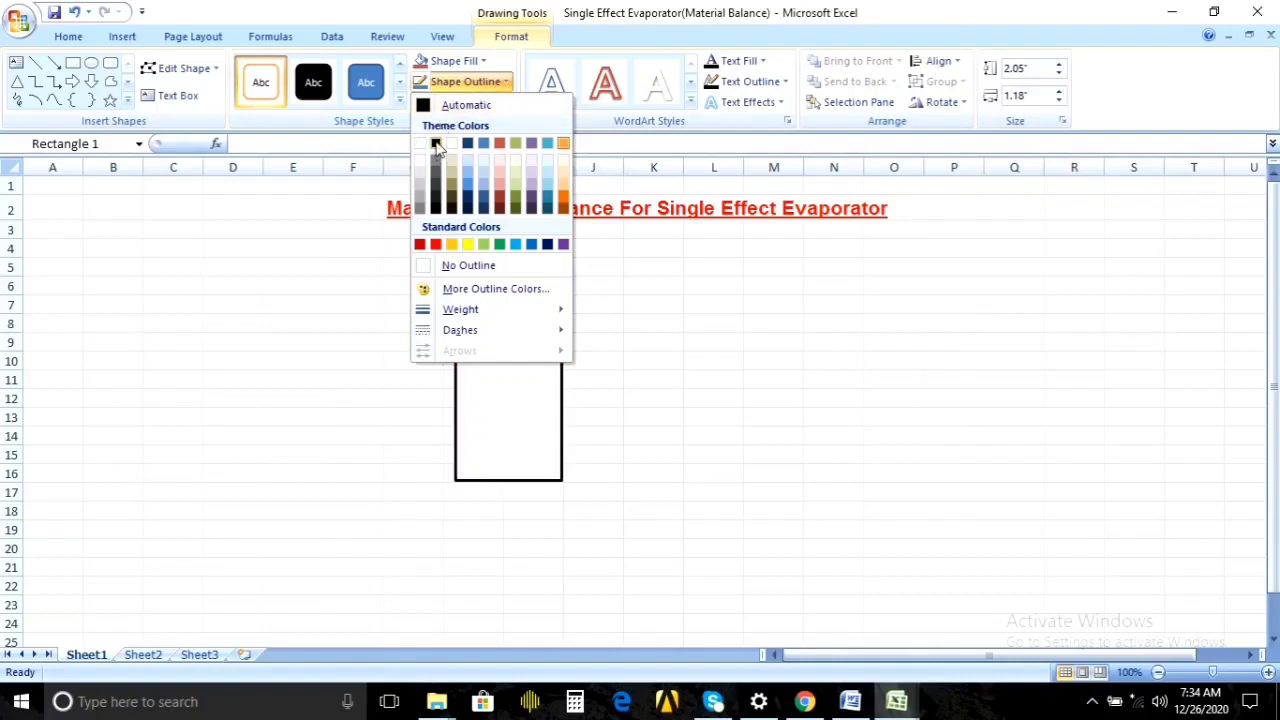
click(436, 145)
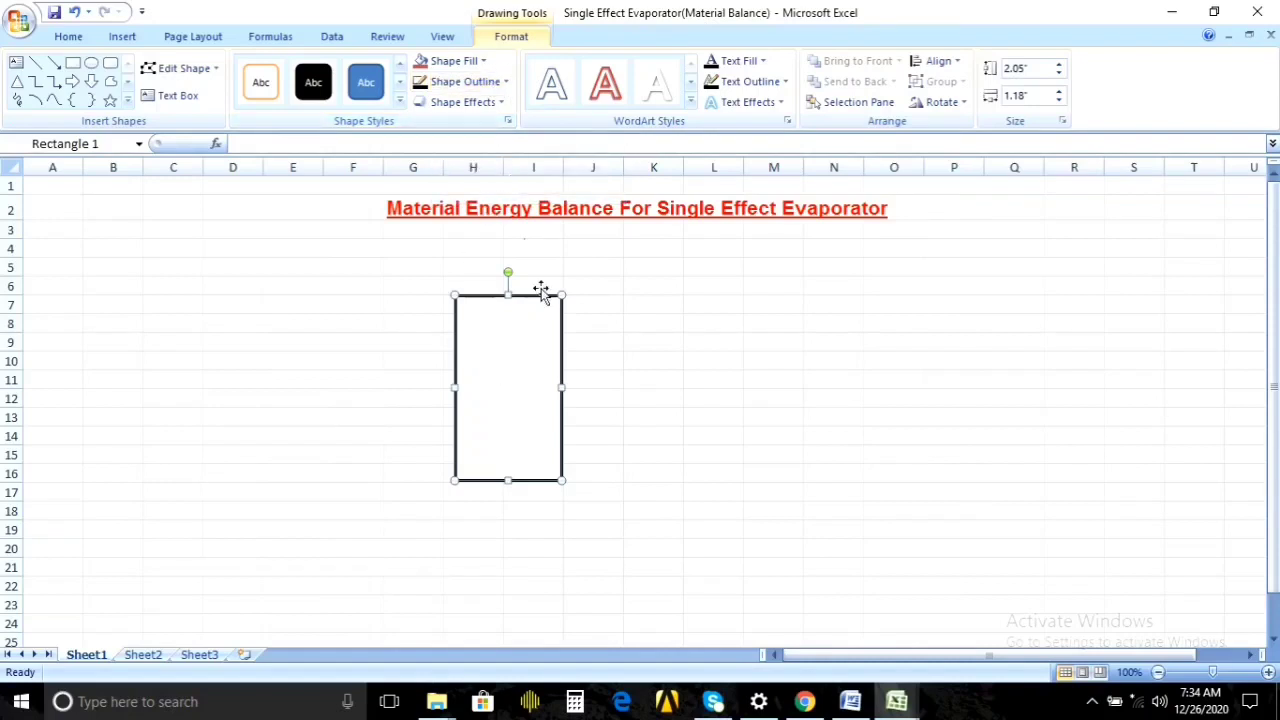
click(493, 83)
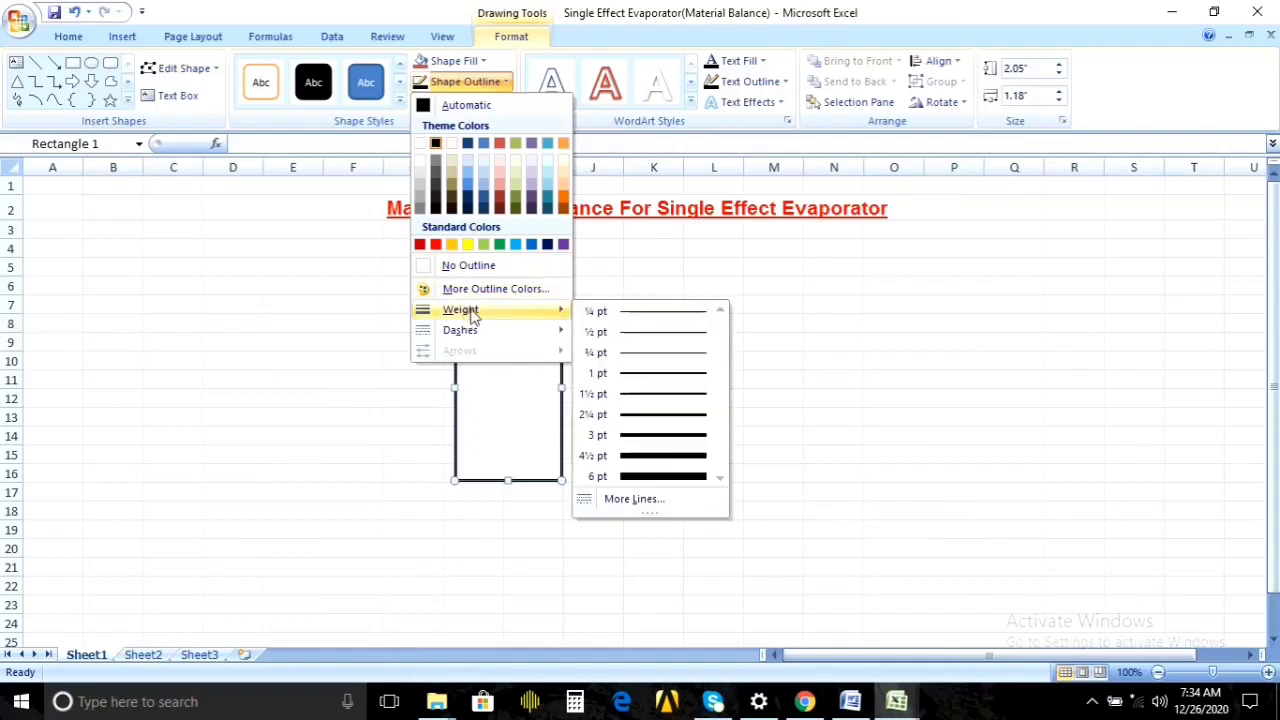
click(628, 459)
click(647, 393)
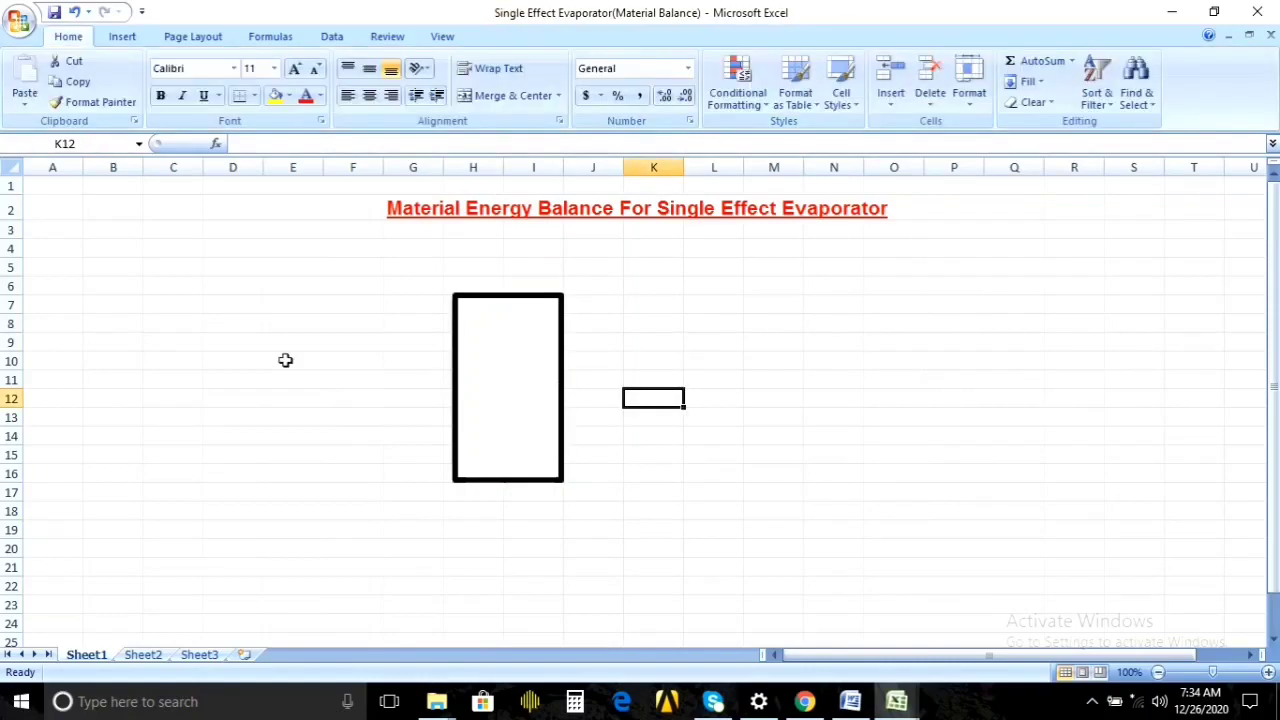
Draw a horizontal arrow about 1.78" long from column E into the rectangle's left edge at row 10, with an Automatic black 3 pt outline.
click(130, 36)
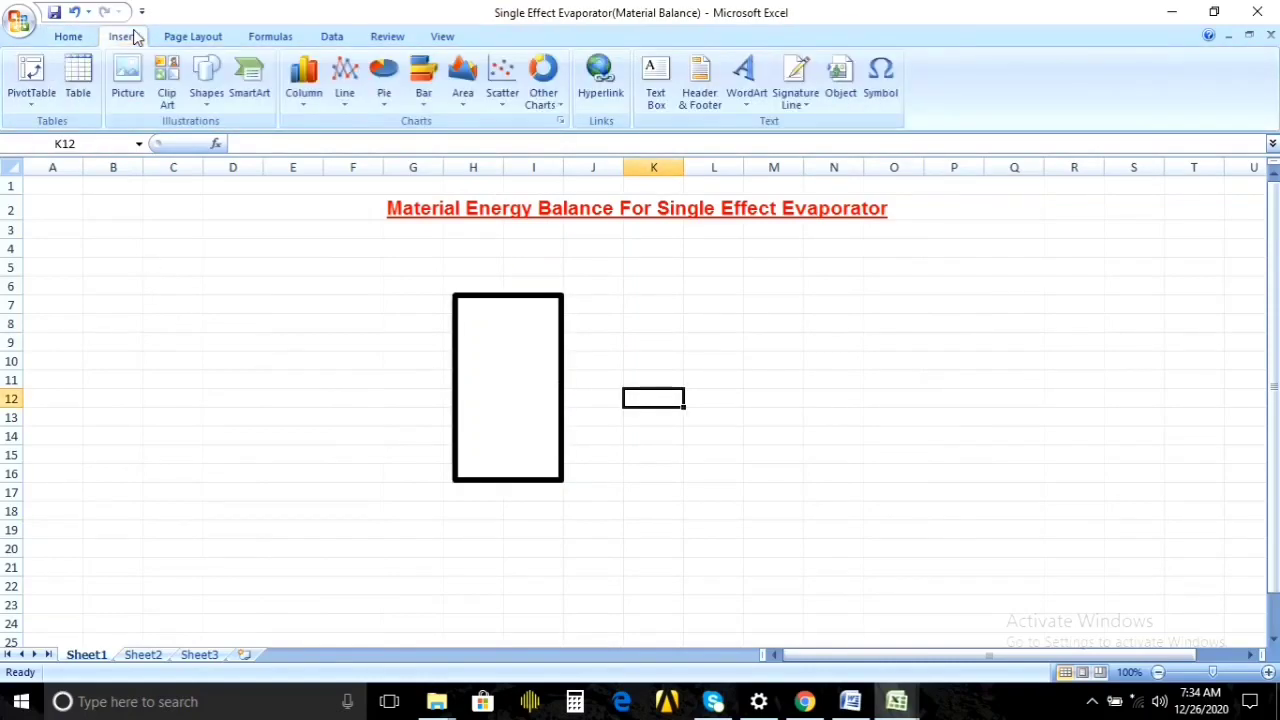
click(206, 82)
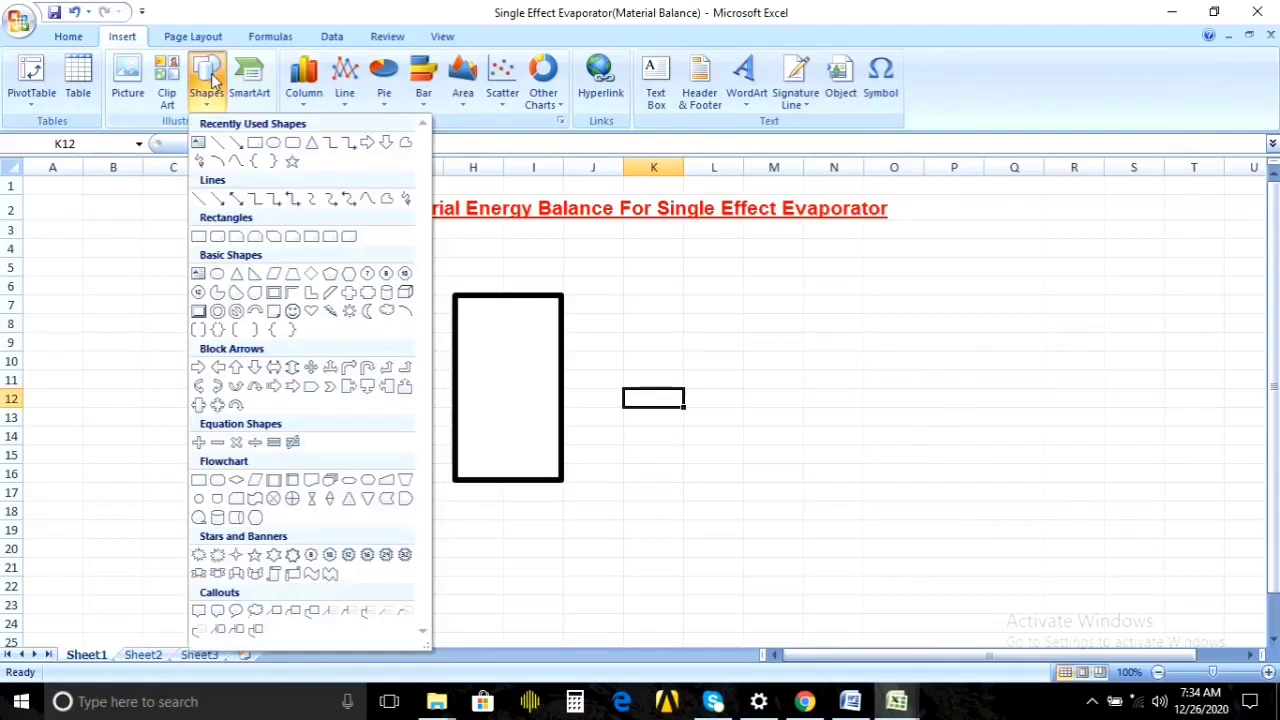
click(237, 142)
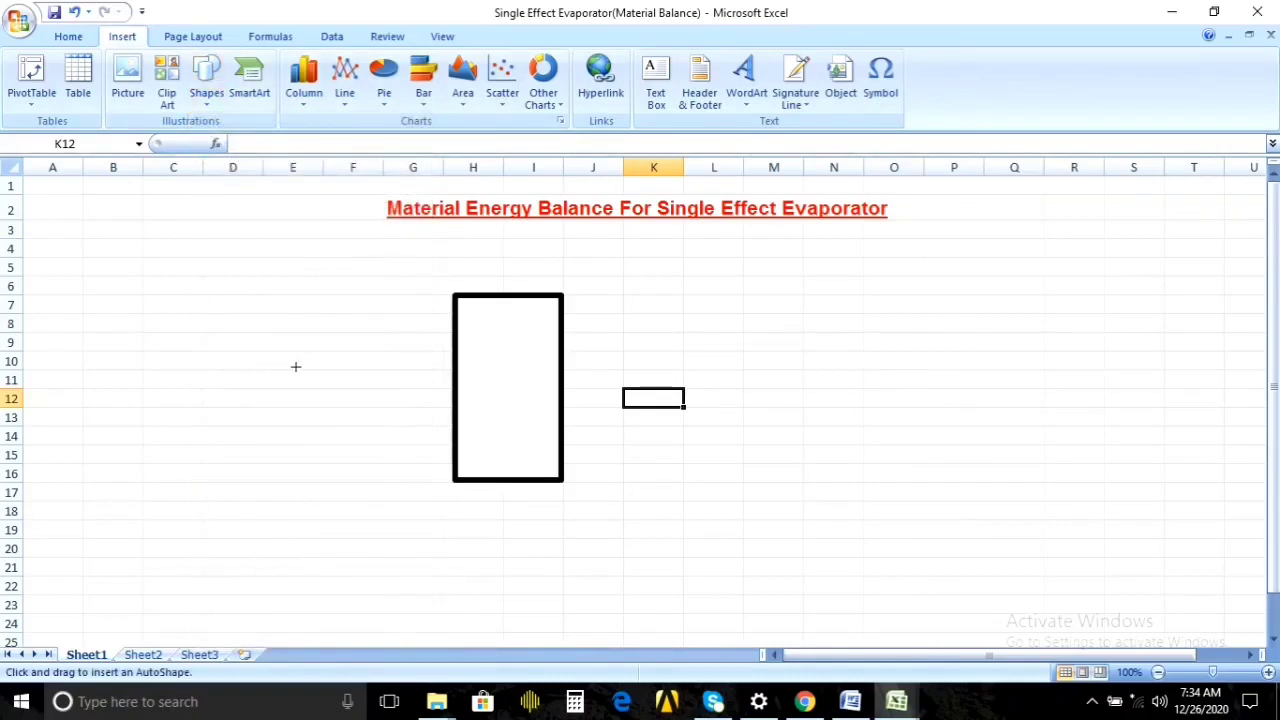
drag(295, 368, 456, 366)
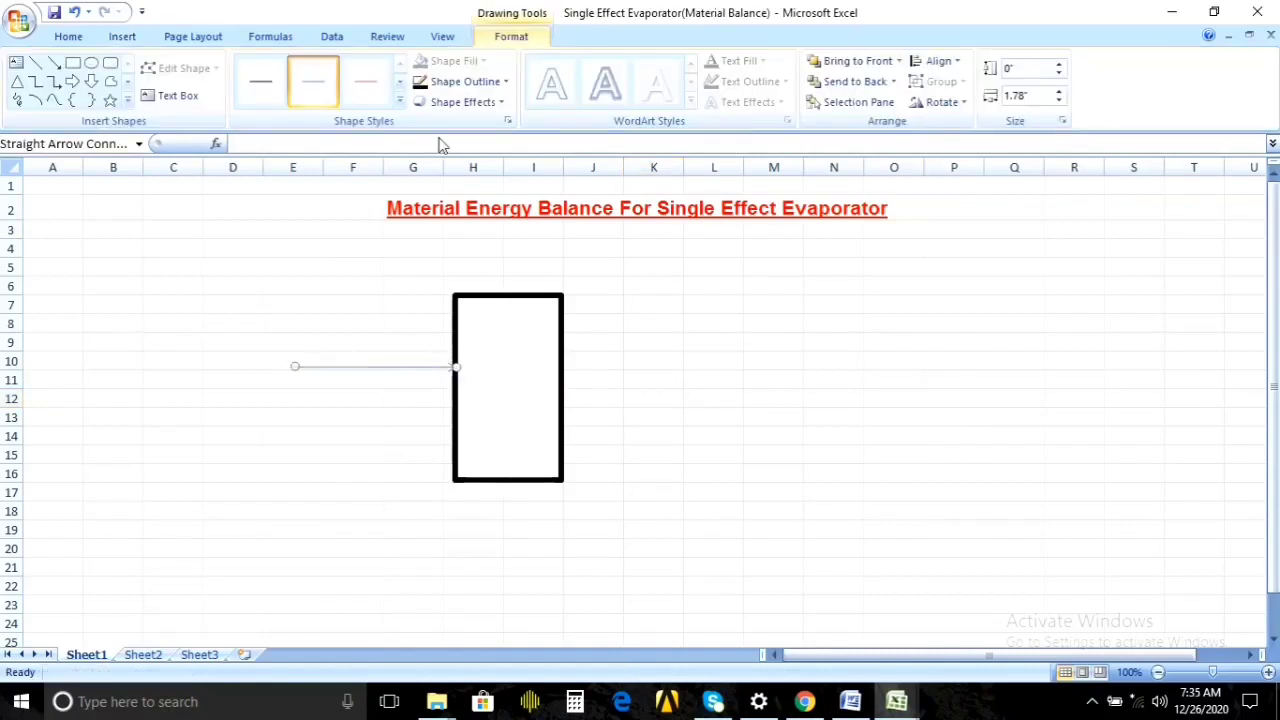
click(500, 81)
click(423, 106)
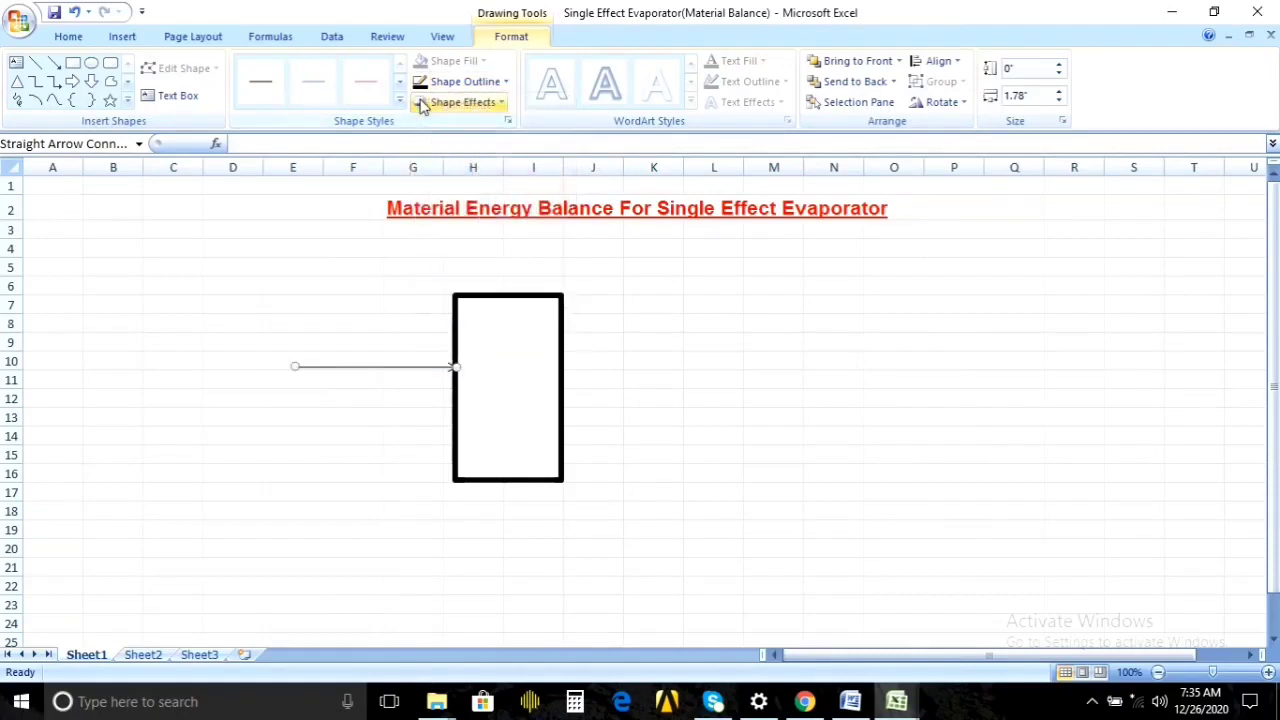
click(505, 86)
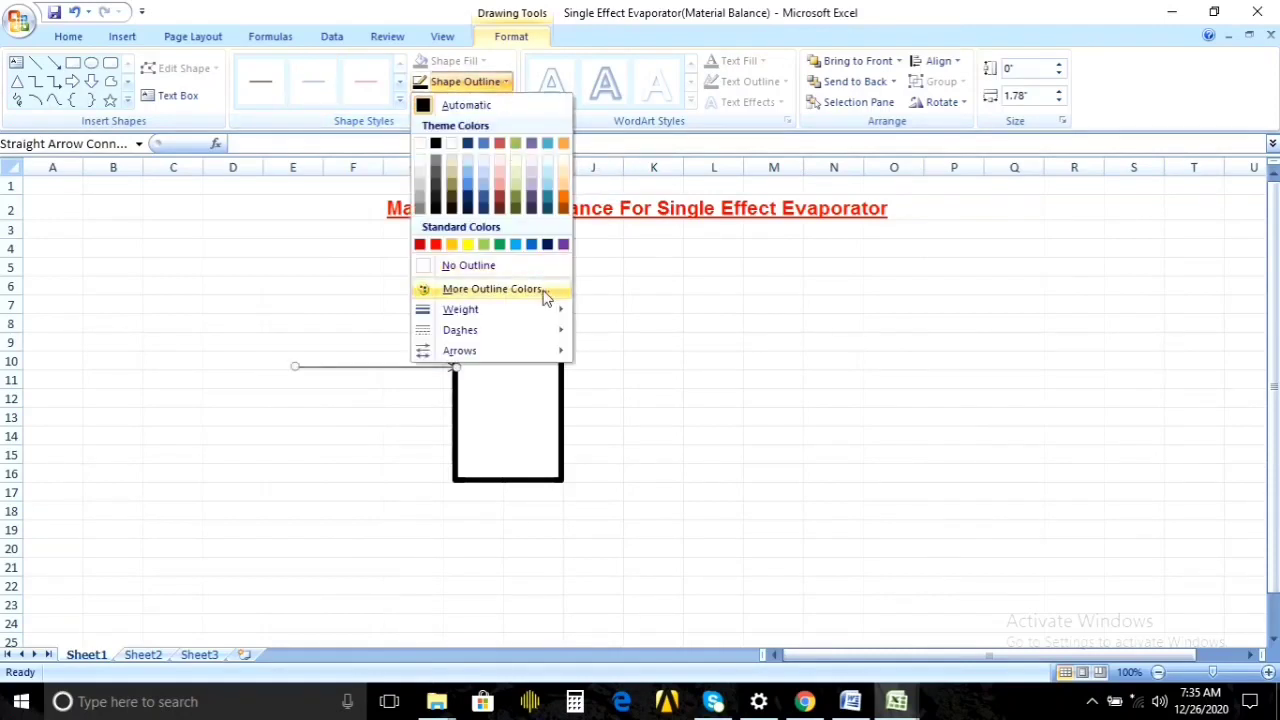
mouse_move(557, 311)
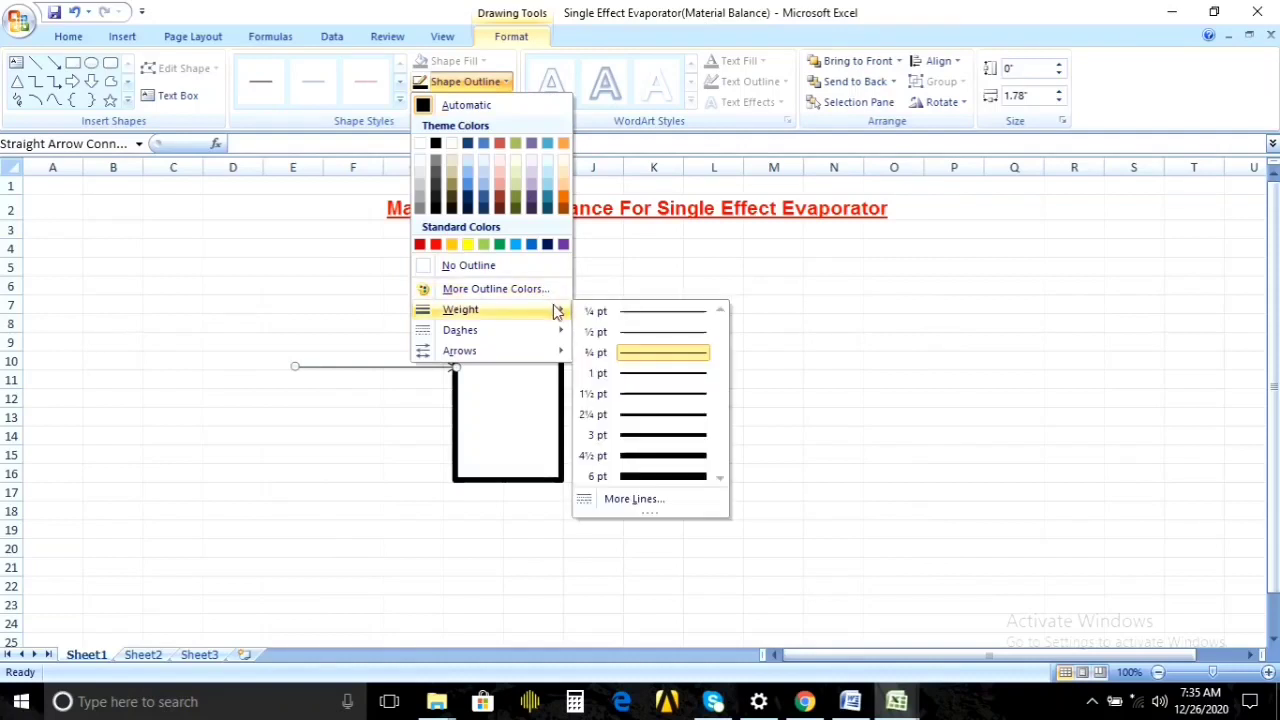
click(653, 434)
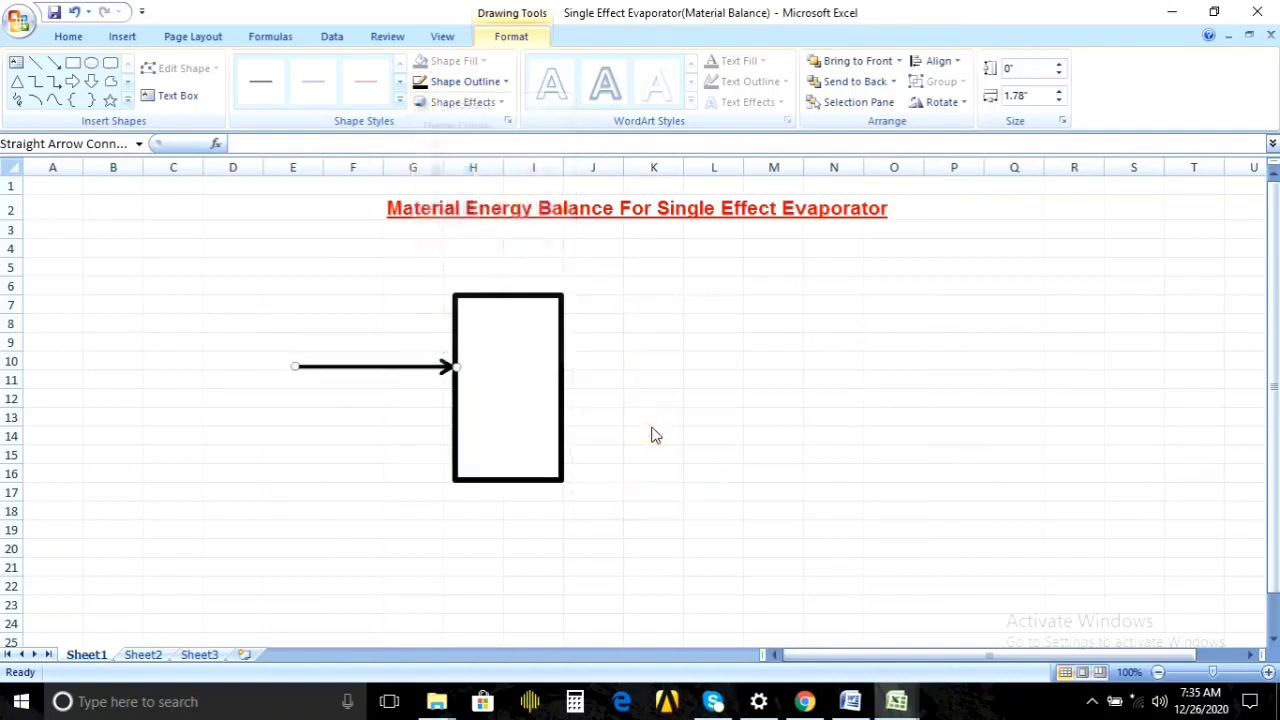
Draw an outlet arrow about 1.51" long rightward from the rectangle's upper right edge near row 7, with an Automatic black 3 pt outline.
click(53, 62)
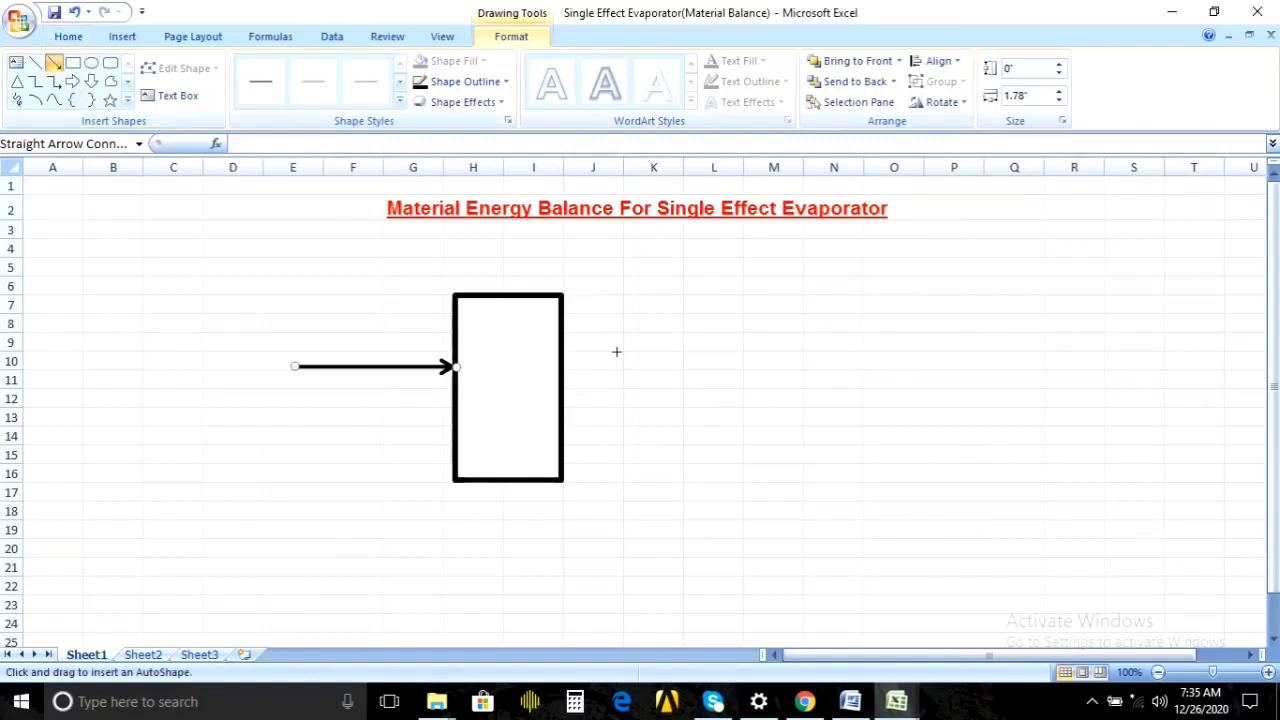
drag(561, 313, 700, 313)
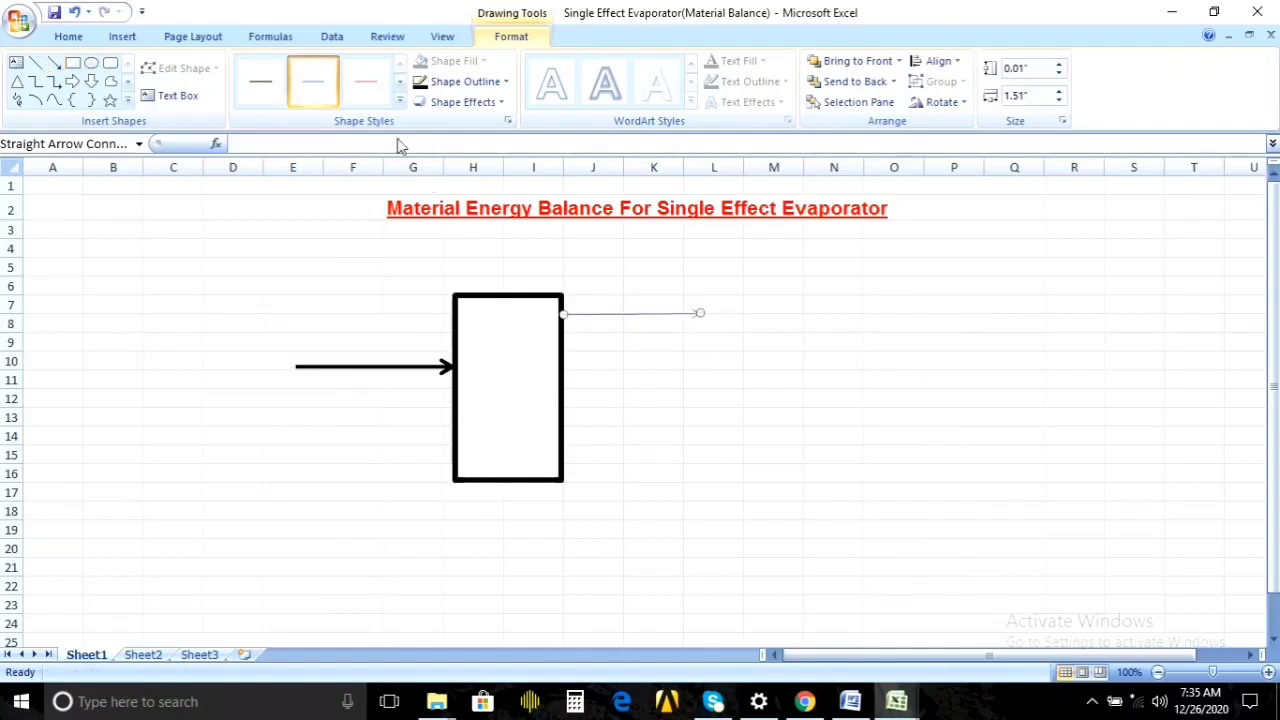
click(505, 83)
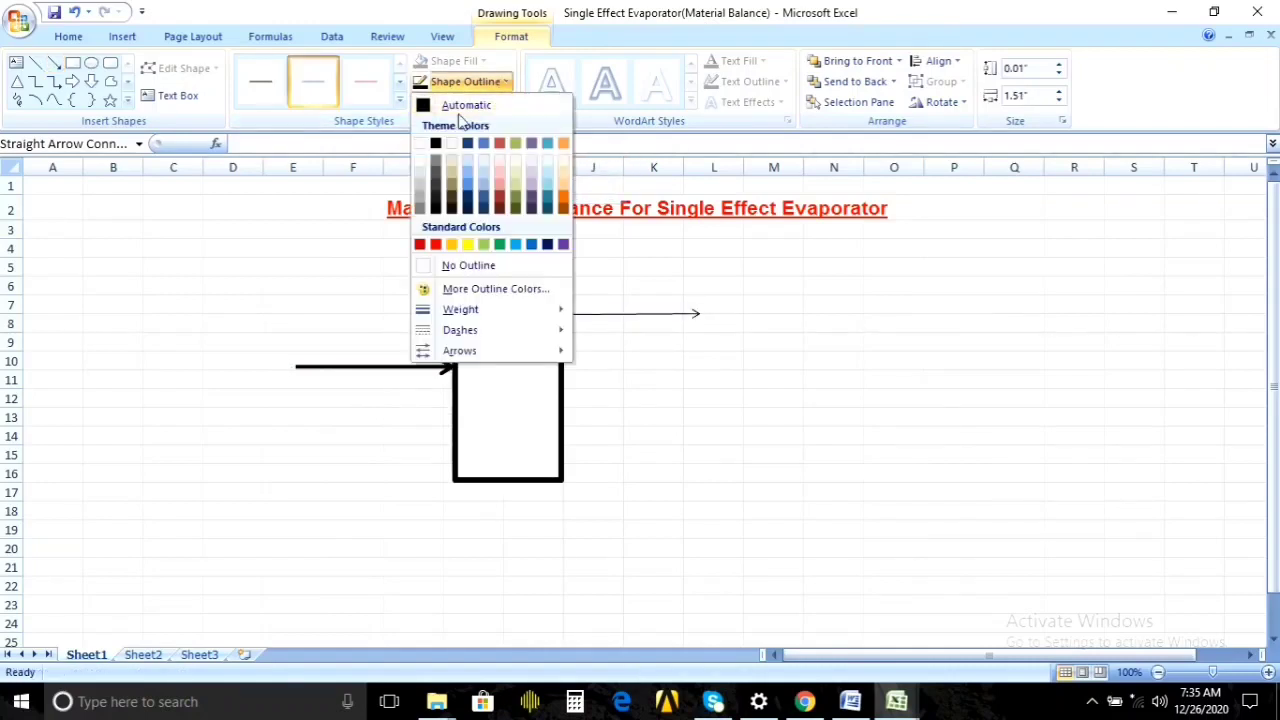
click(427, 106)
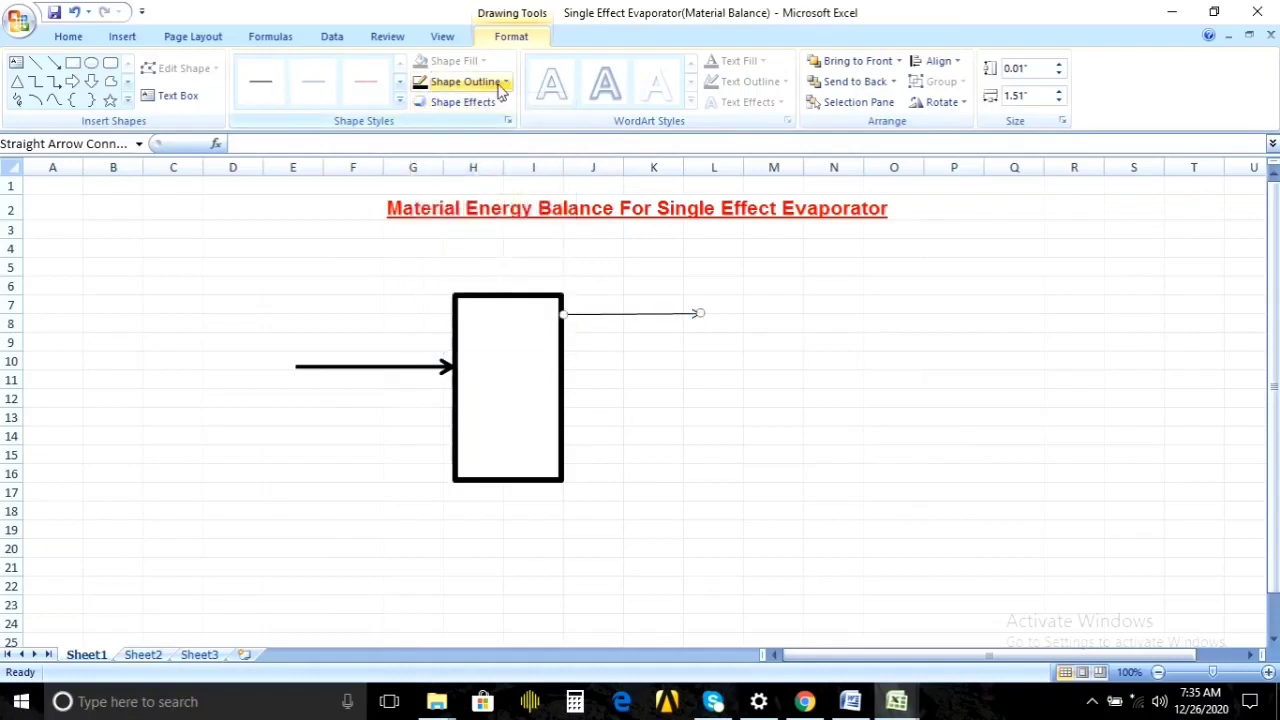
click(503, 83)
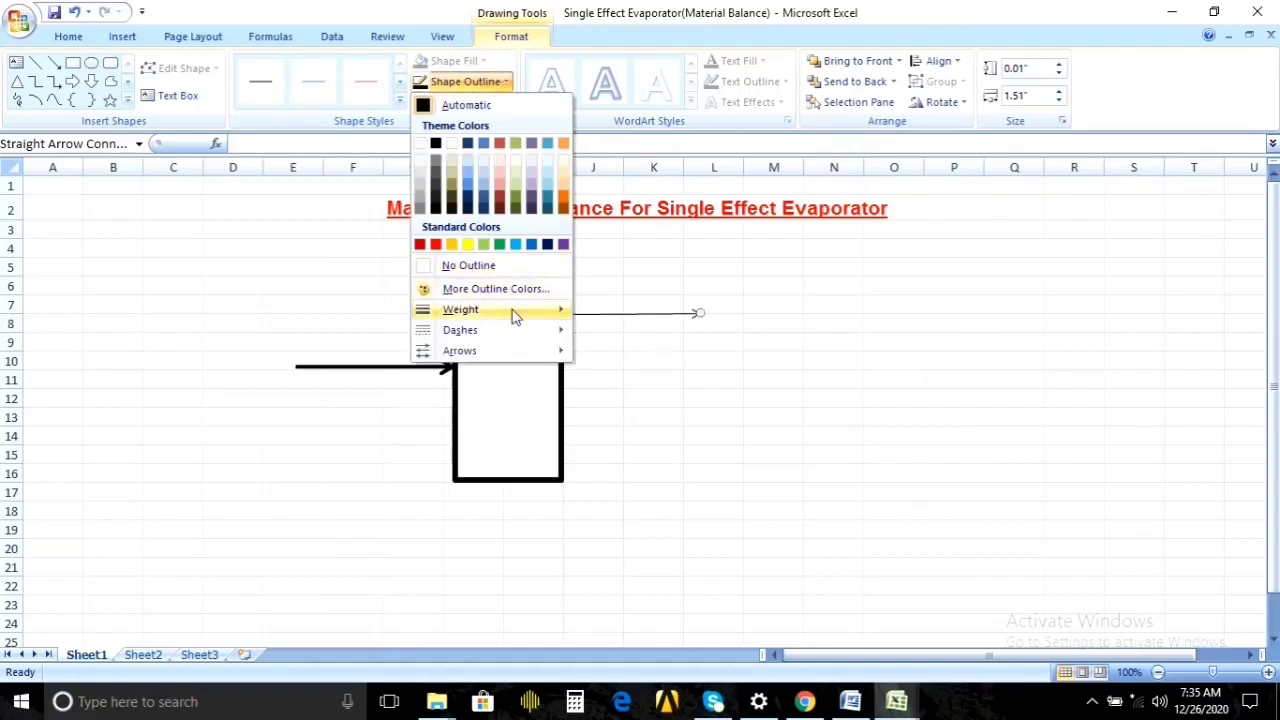
mouse_move(520, 315)
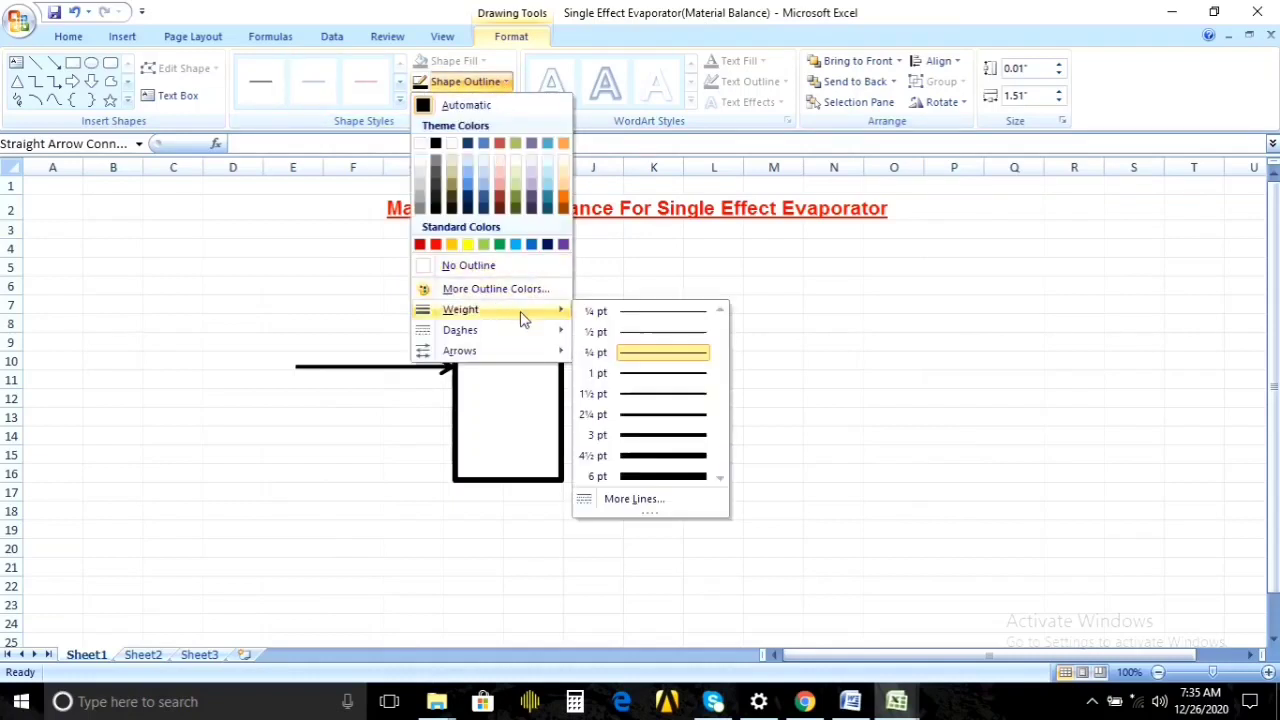
click(667, 442)
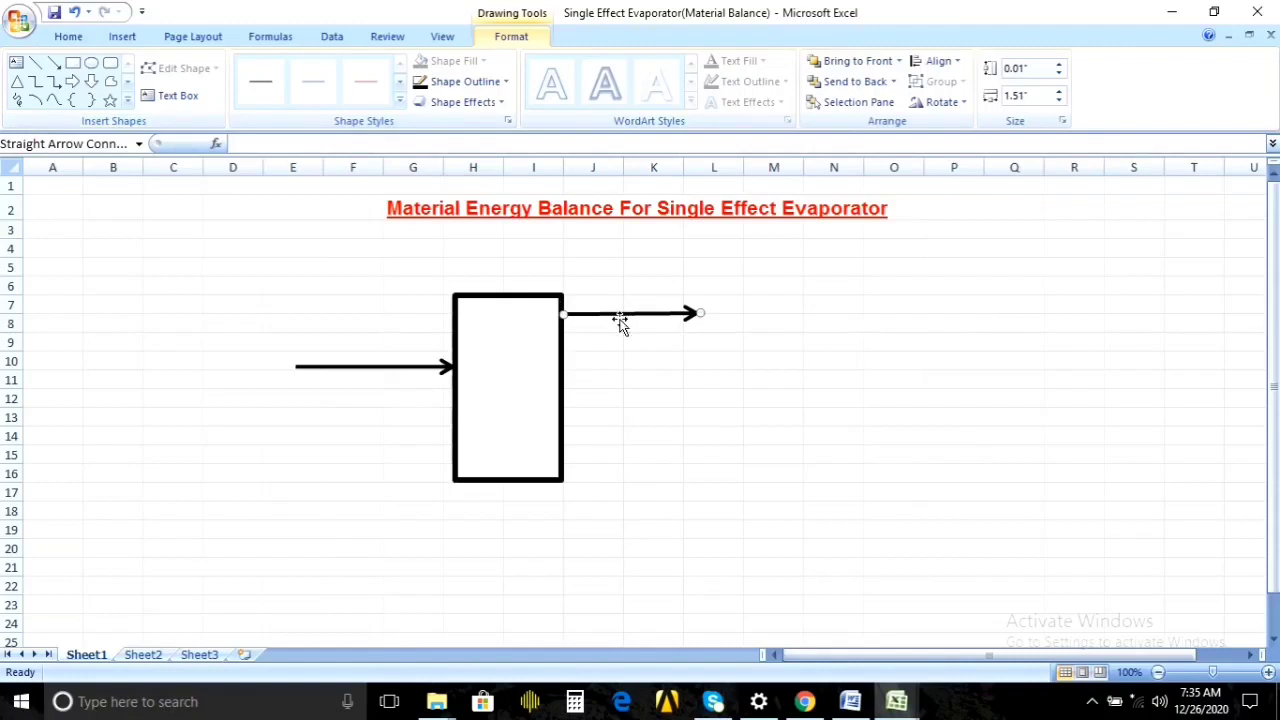
click(602, 387)
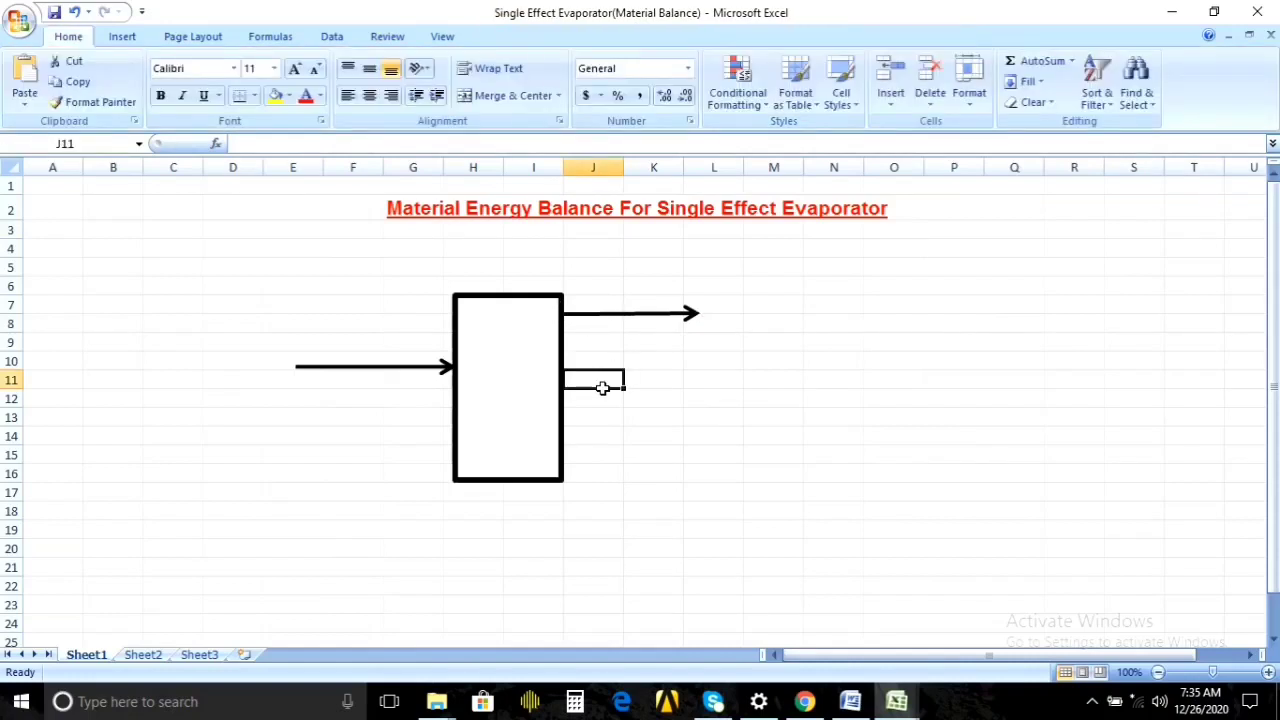
key(ctrl+v)
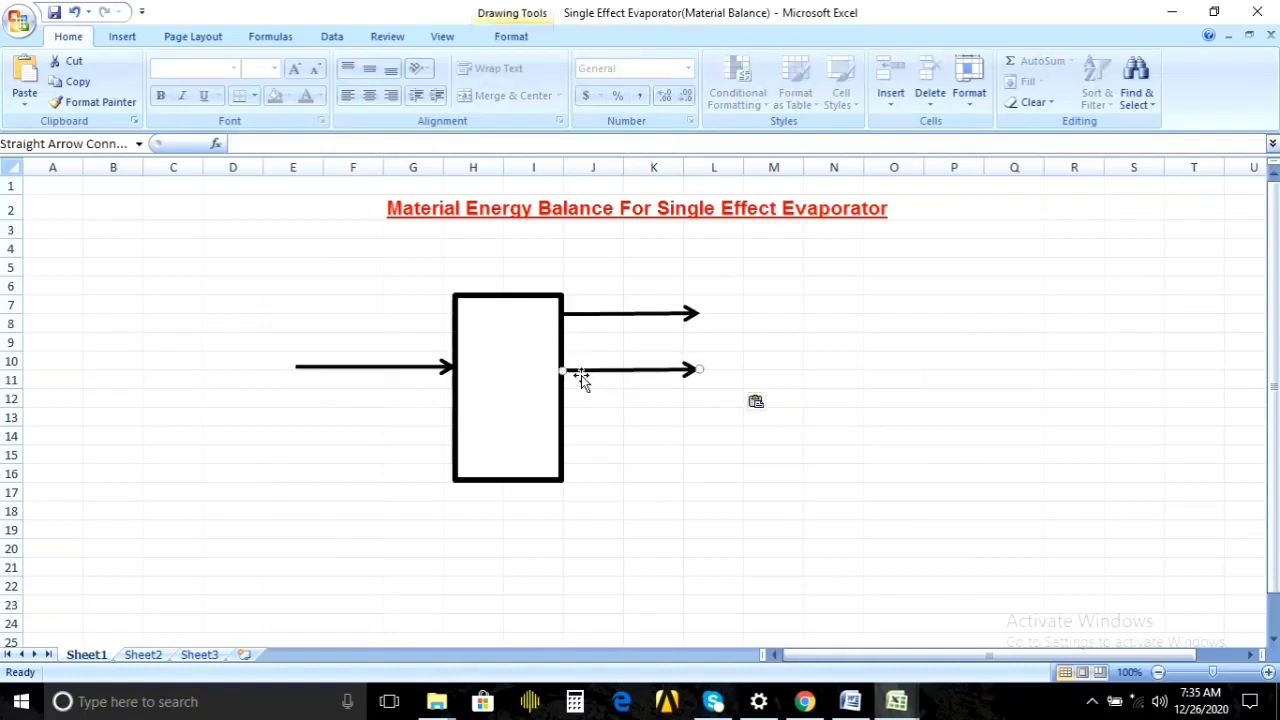
drag(590, 372, 590, 442)
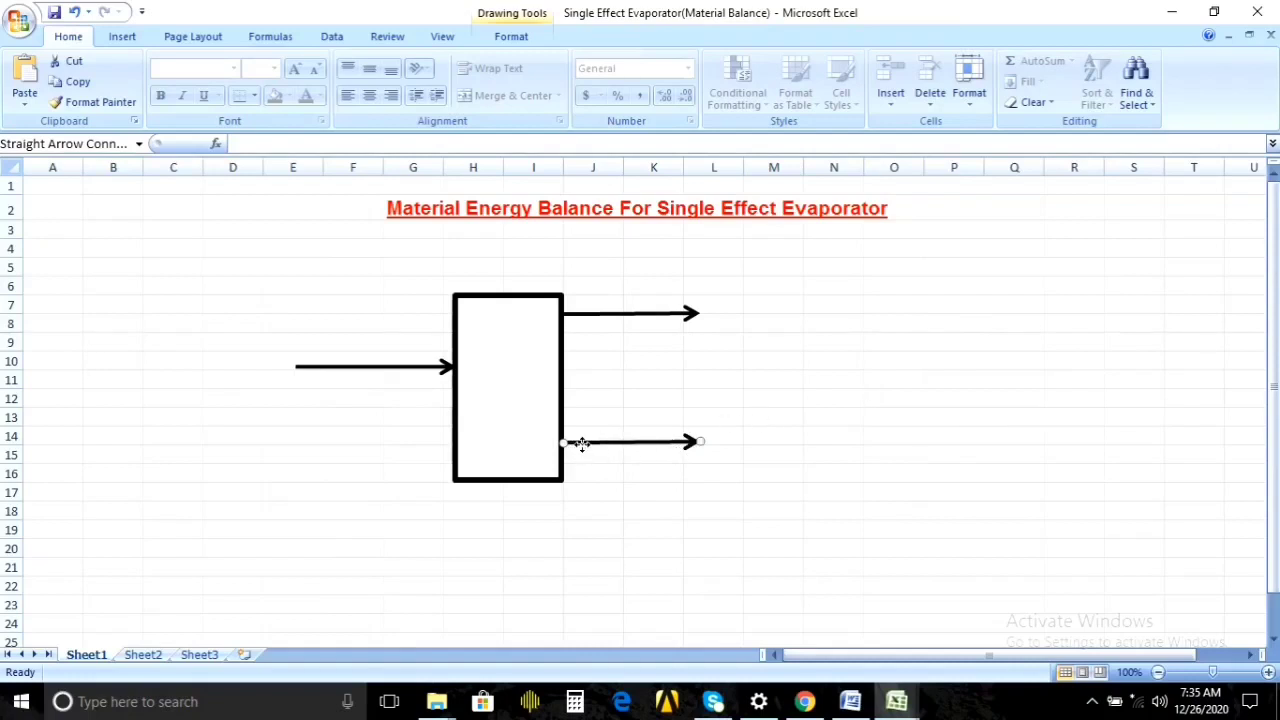
key(Delete)
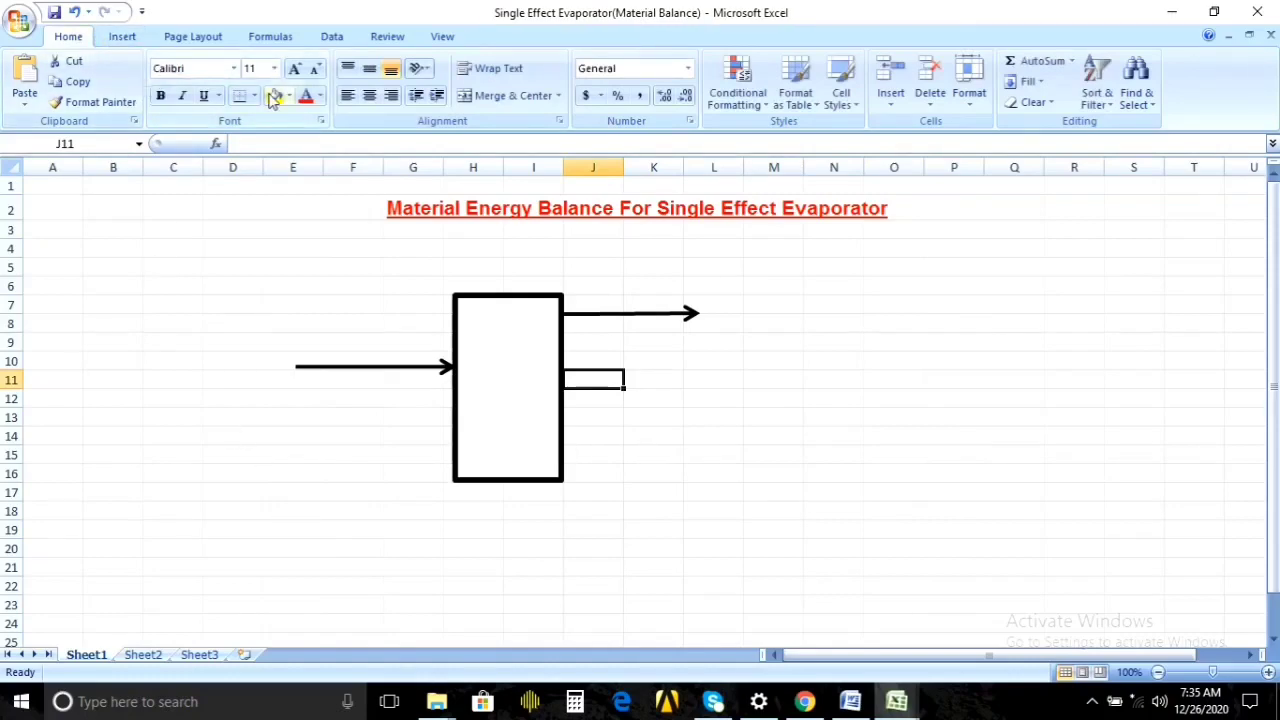
Draw a downward arrow about 1.17" long from the middle of the rectangle's bottom edge to row 22, with an Automatic black 3 pt outline.
click(123, 38)
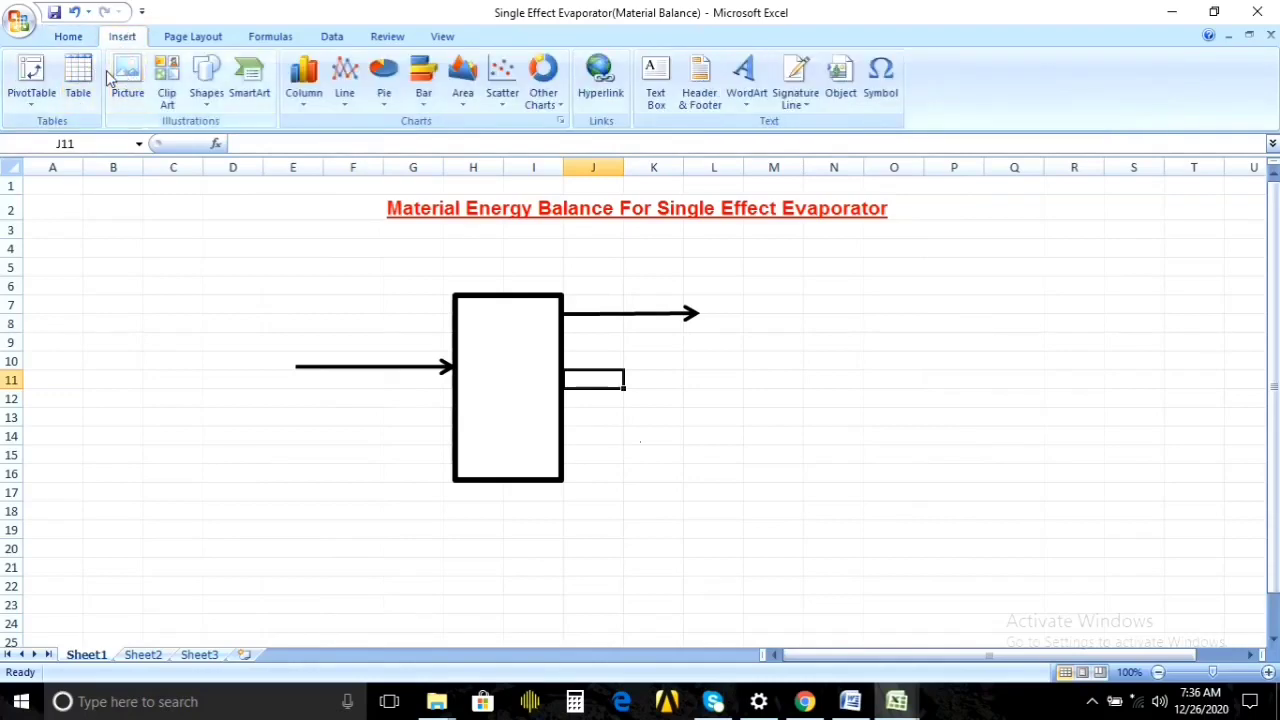
click(207, 95)
click(241, 143)
drag(508, 482, 509, 584)
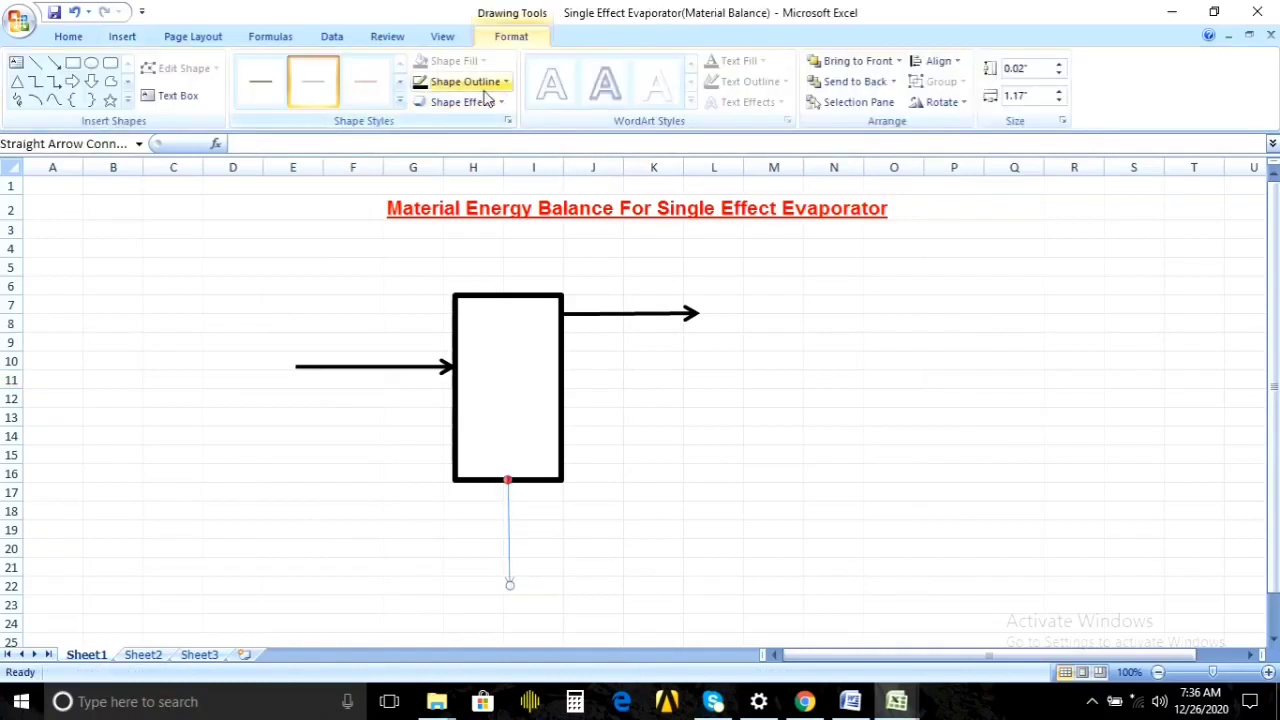
click(478, 84)
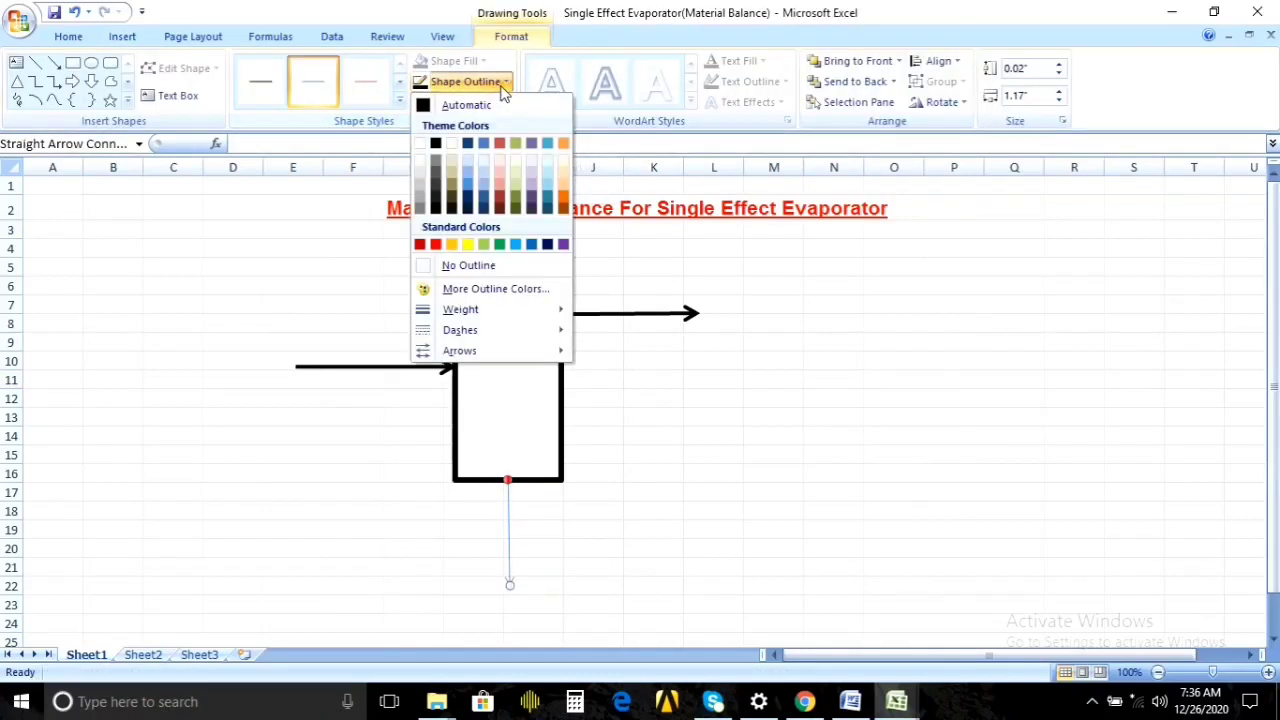
click(428, 106)
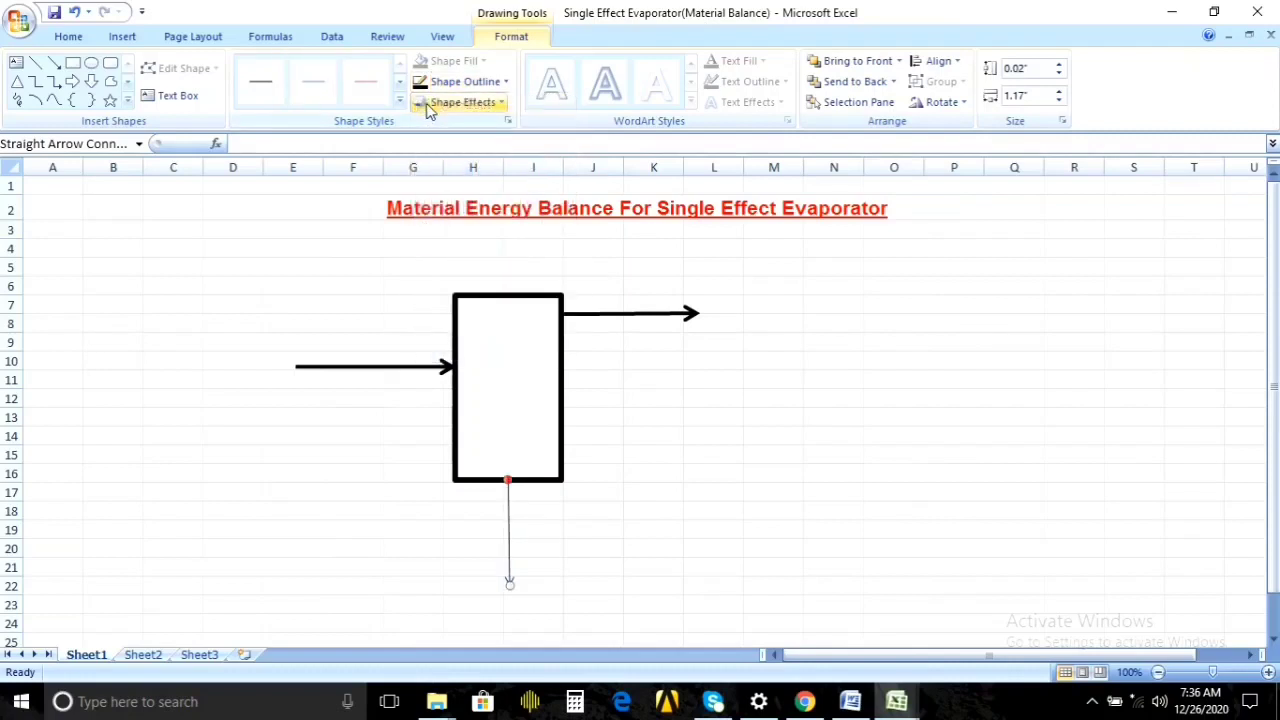
click(507, 84)
mouse_move(551, 309)
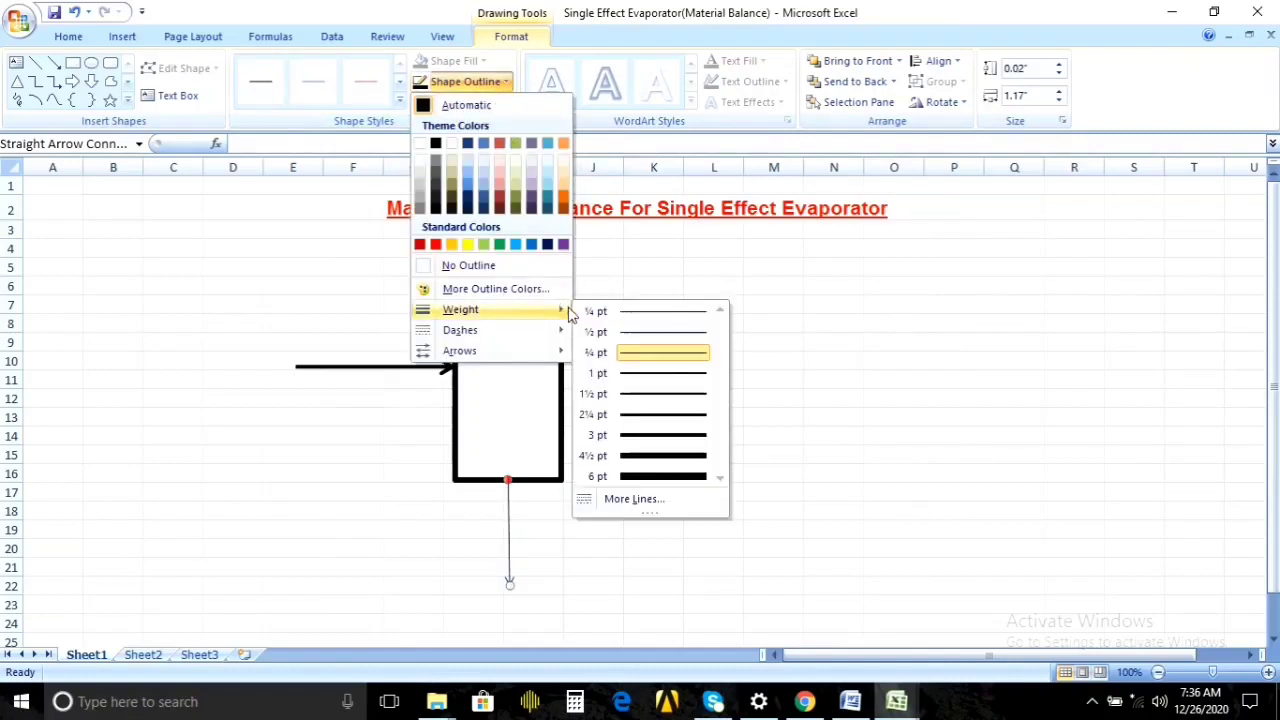
click(629, 436)
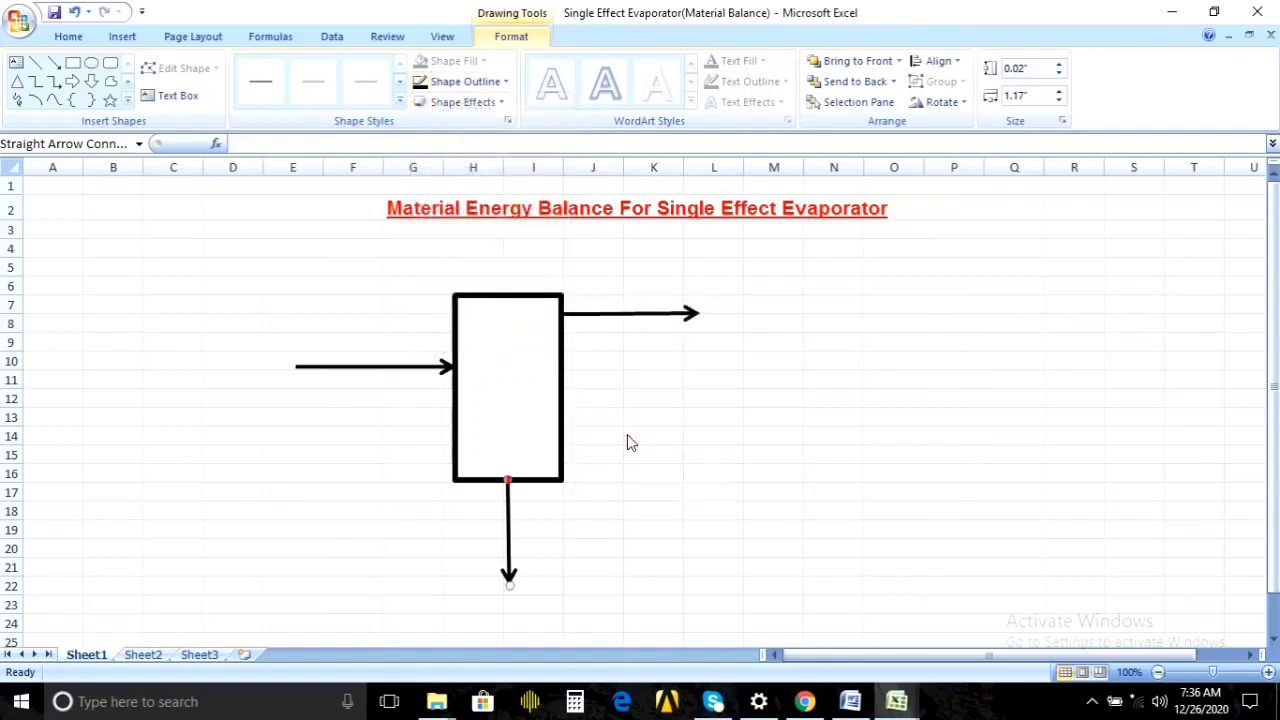
click(386, 463)
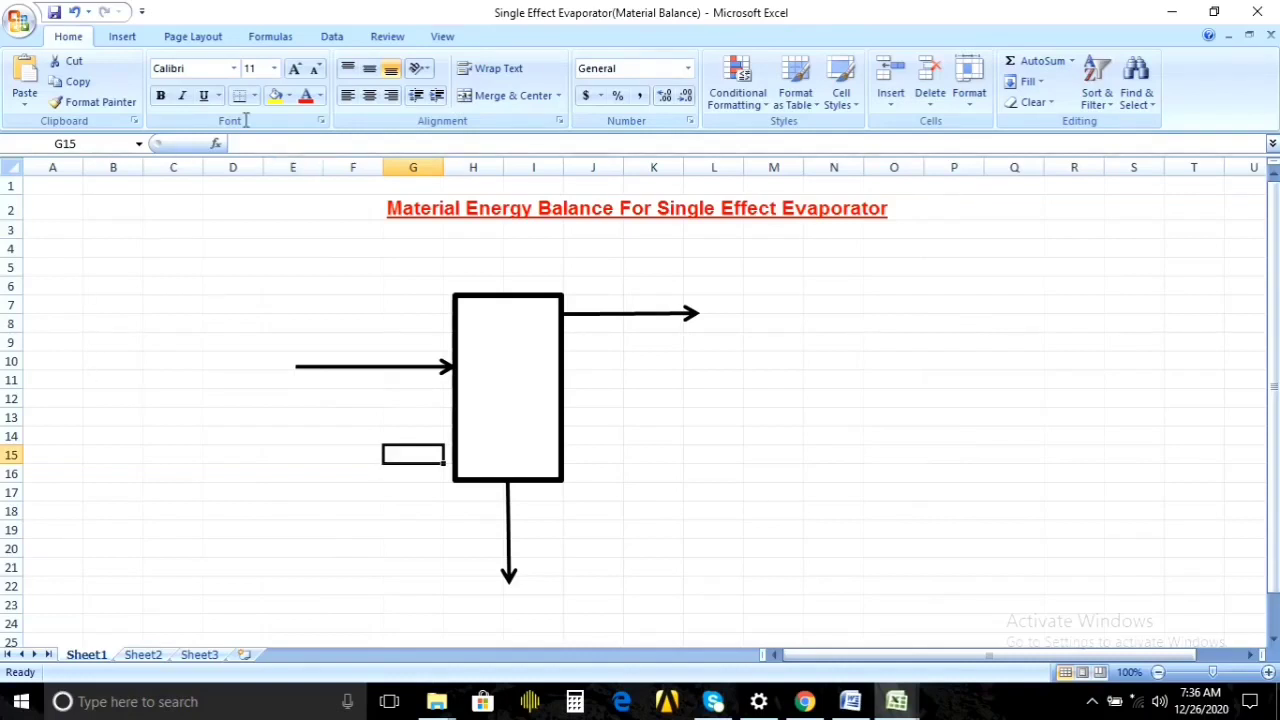
Enter 10000 in cell D8 above the inlet arrow and the unit "kg" in cell E8.
click(233, 321)
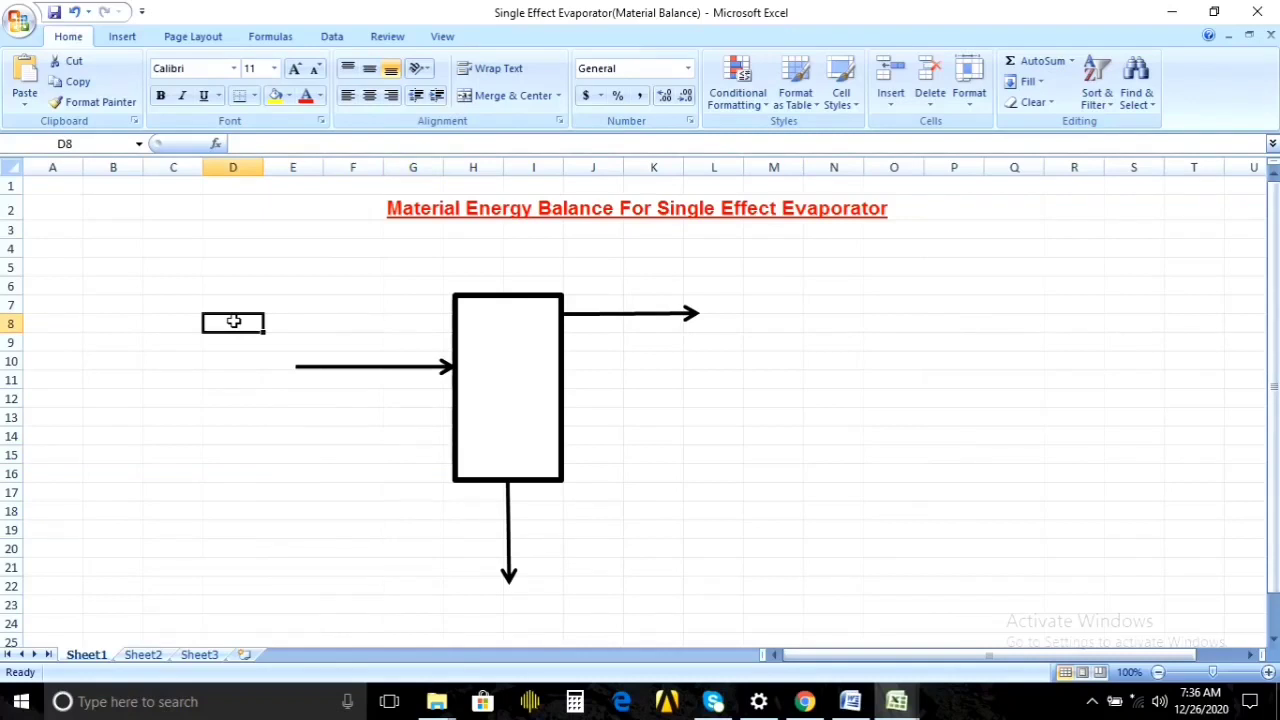
text(1)
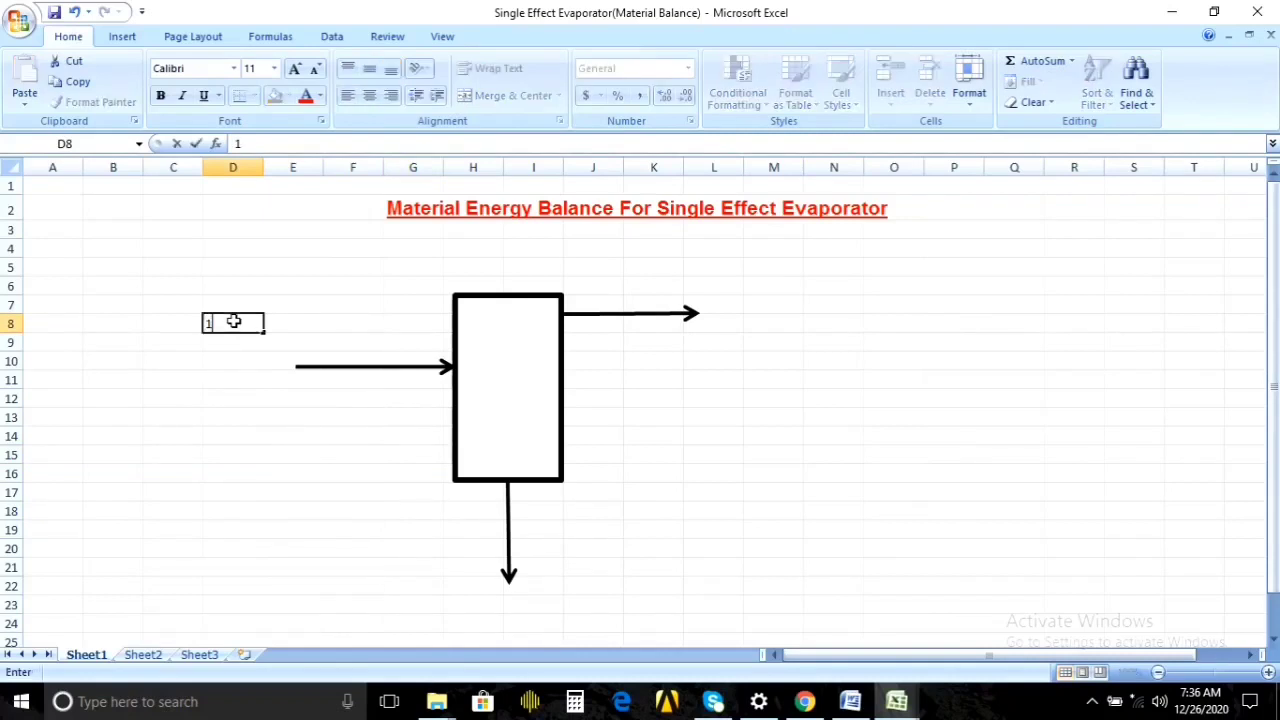
text(000)
click(273, 323)
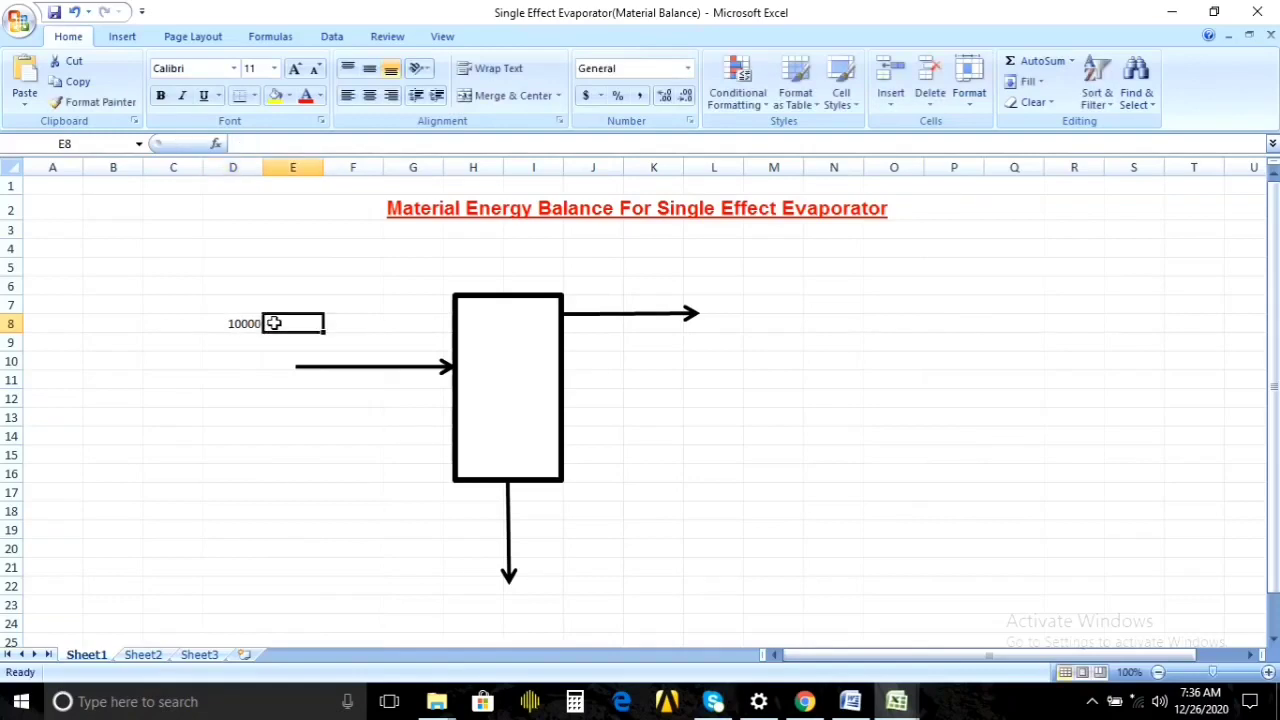
text(K)
key(BackSpace)
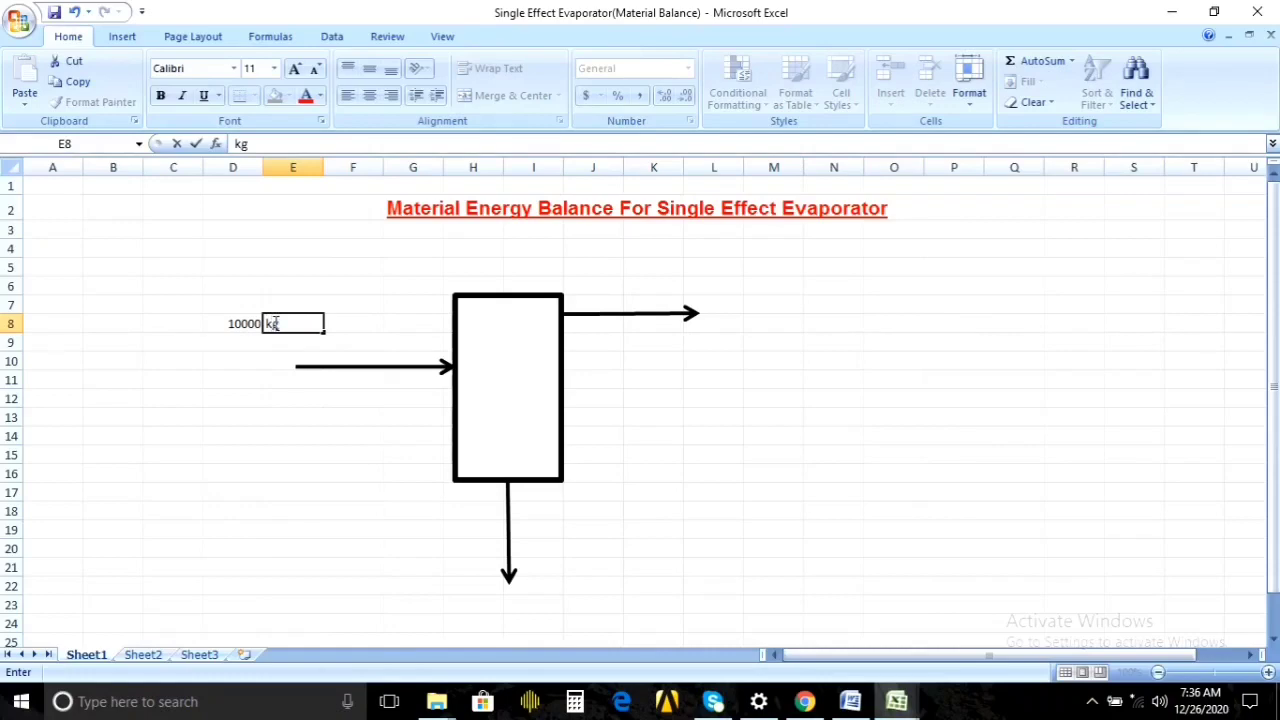